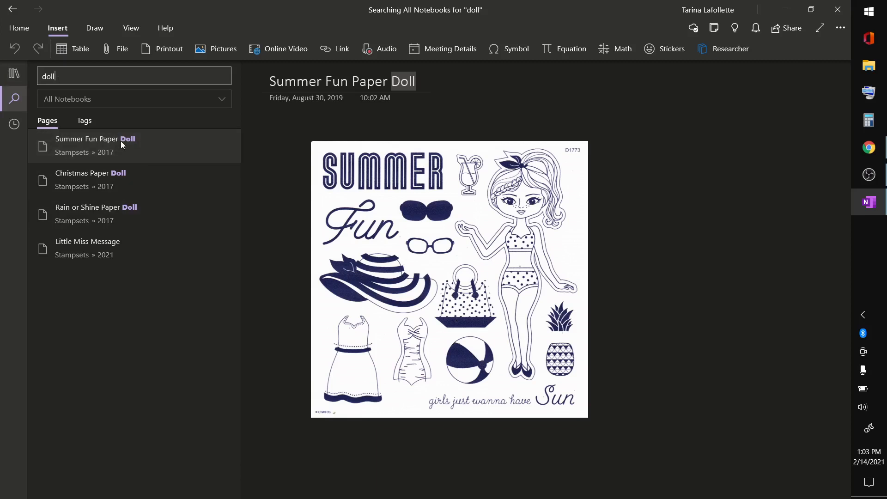
# View the Christmas Paper Doll, Rain or Shine Paper Doll and Little Miss Message pages from the "doll" search
pyautogui.click(106, 174)
pyautogui.click(101, 210)
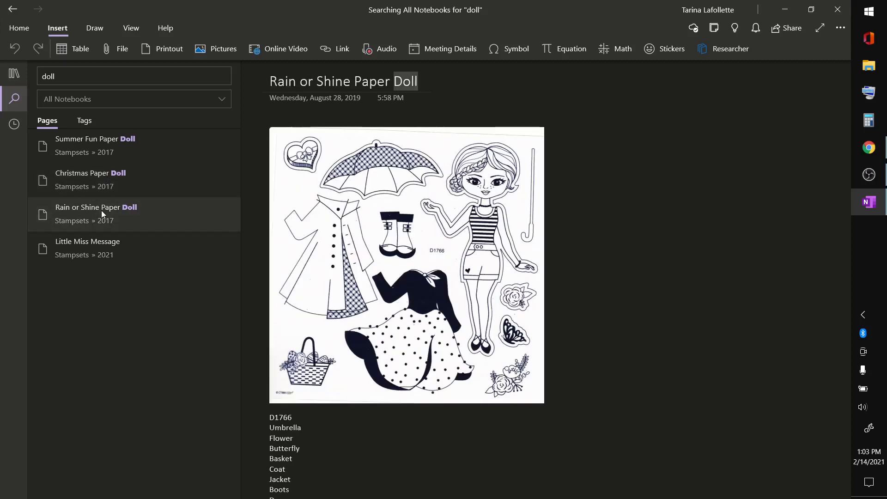
pyautogui.click(98, 248)
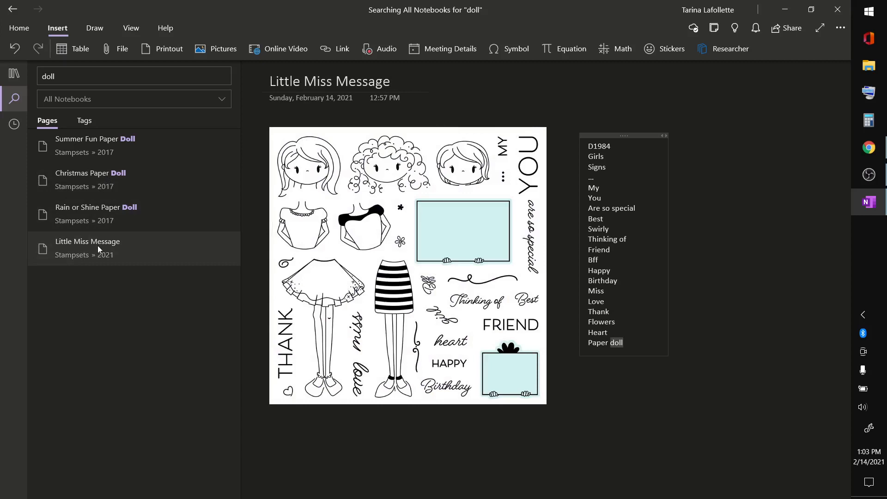
# Search all notebooks for "hello" and view the matching It's Your Day and Card Captions pages
pyautogui.click(91, 73)
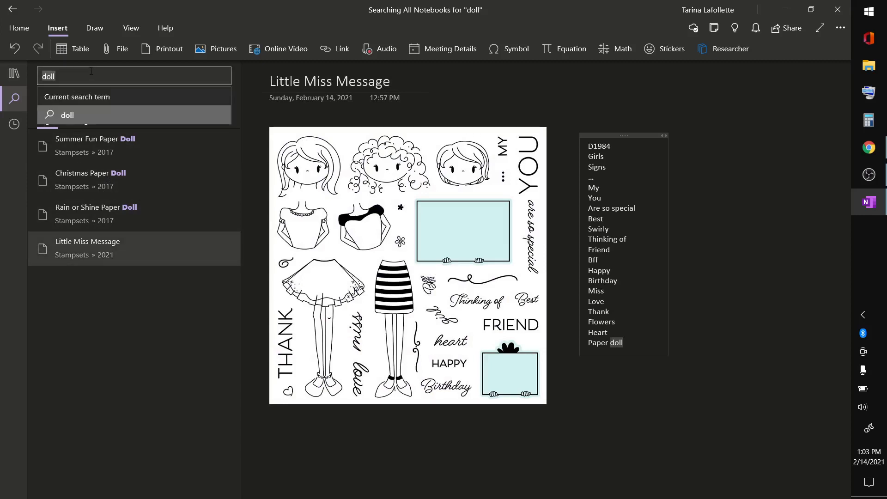
pyautogui.write('hello')
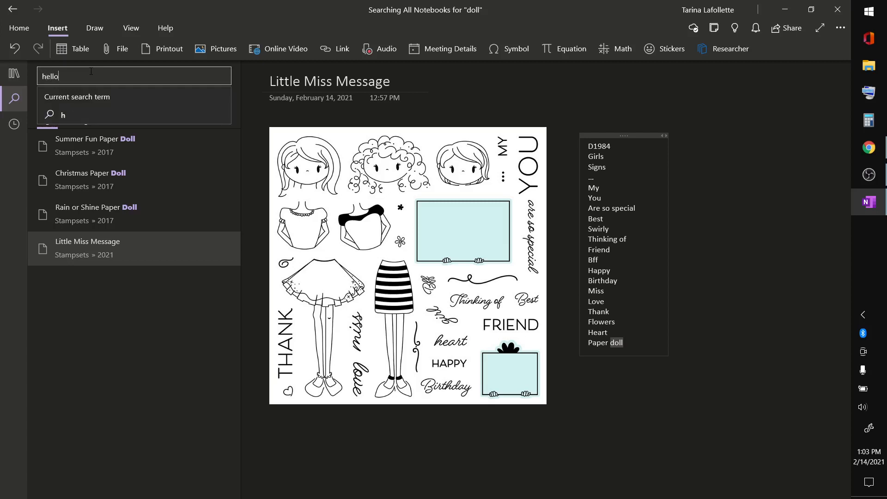
pyautogui.press('Return')
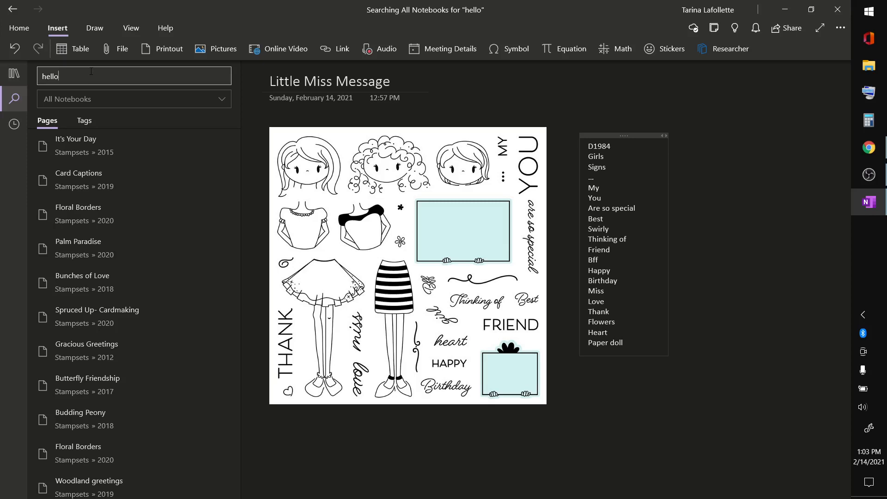
pyautogui.click(81, 144)
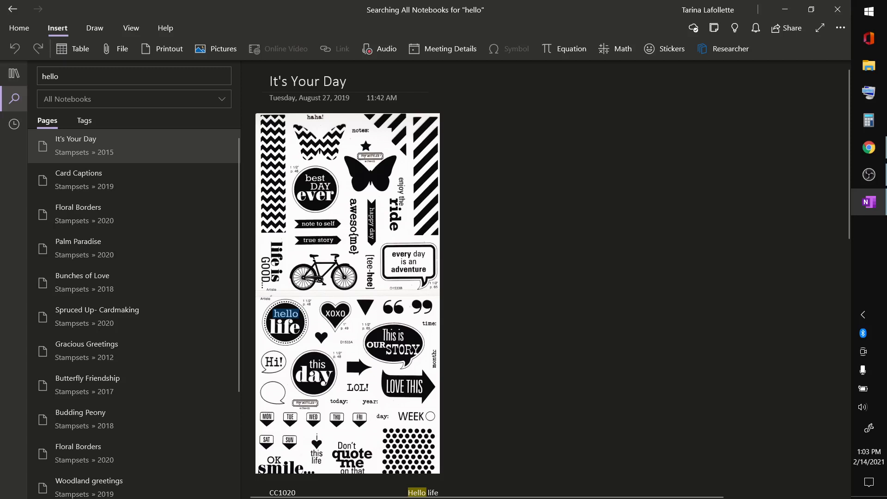
pyautogui.click(98, 182)
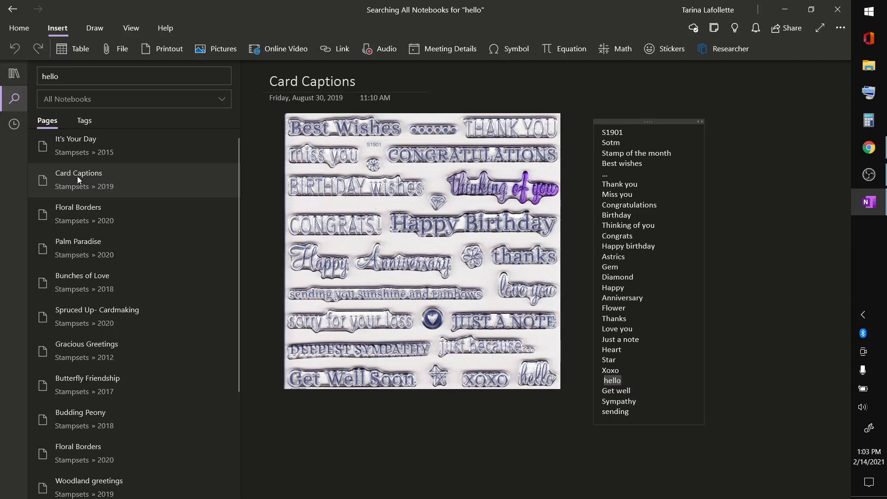
pyautogui.click(86, 146)
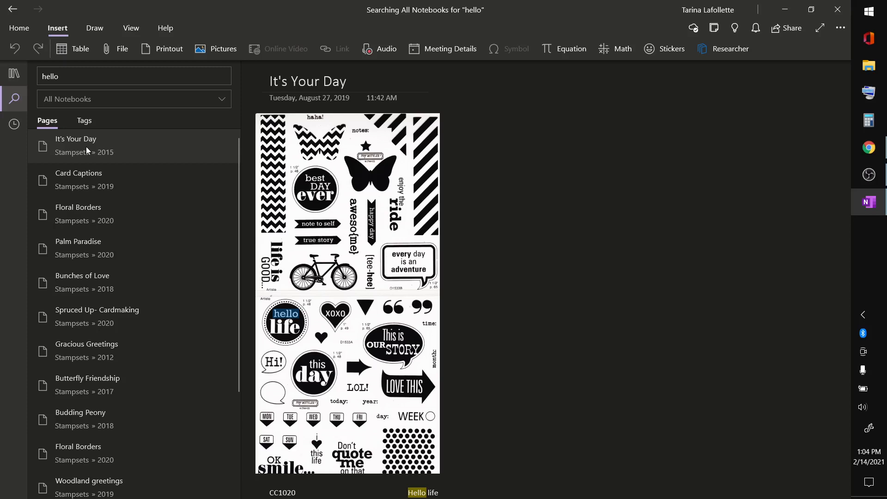
pyautogui.click(86, 147)
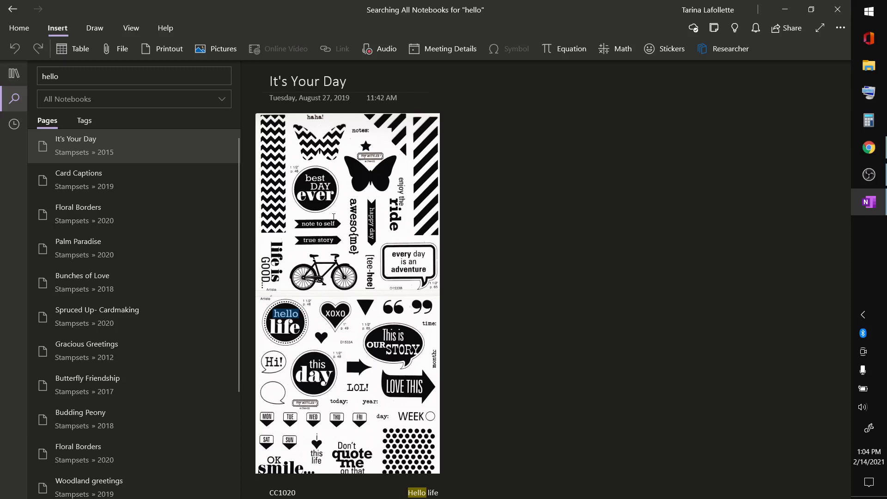
# Compare the "hello" stamps on the Floral Borders, Palm Paradise, It's Your Day and Card Captions pages
pyautogui.click(80, 174)
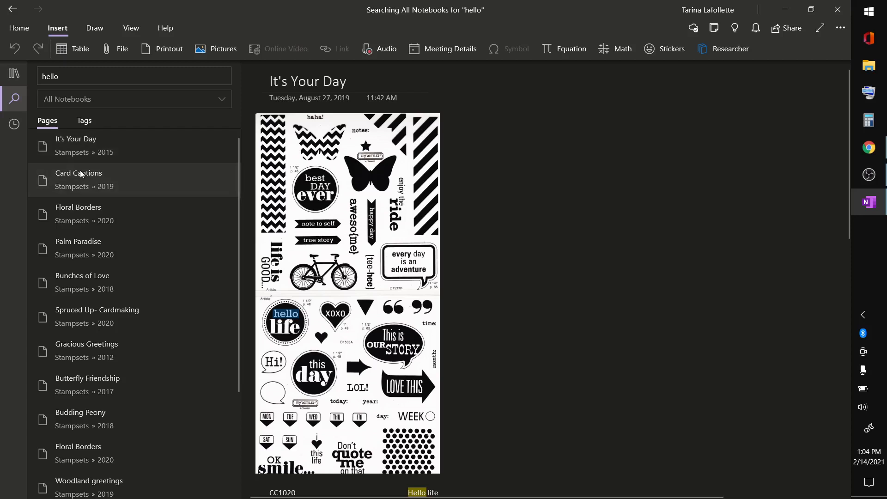
pyautogui.click(76, 206)
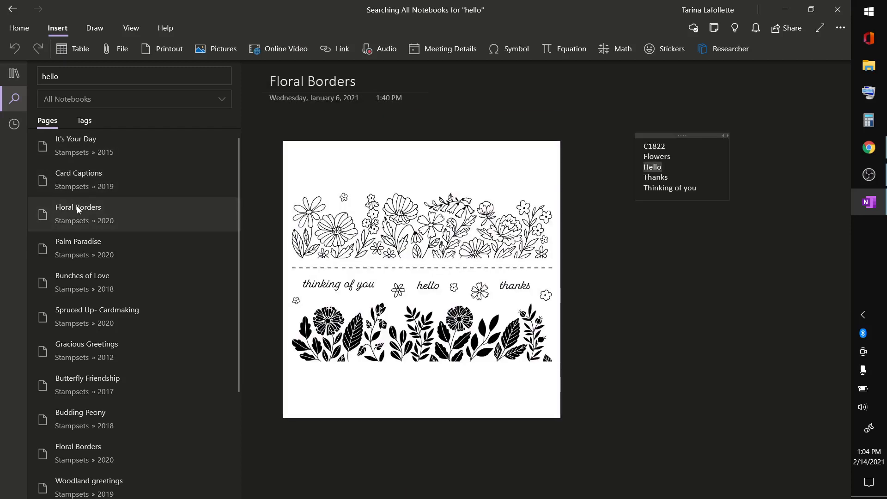
pyautogui.click(78, 245)
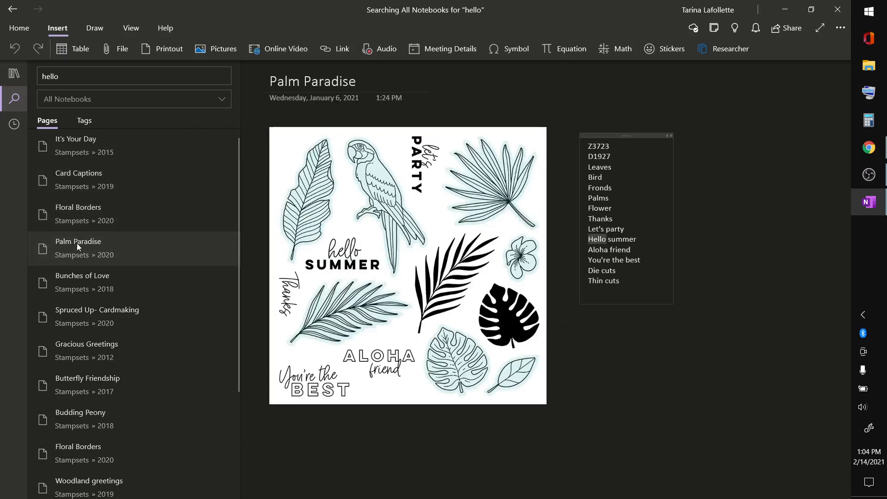
pyautogui.click(78, 220)
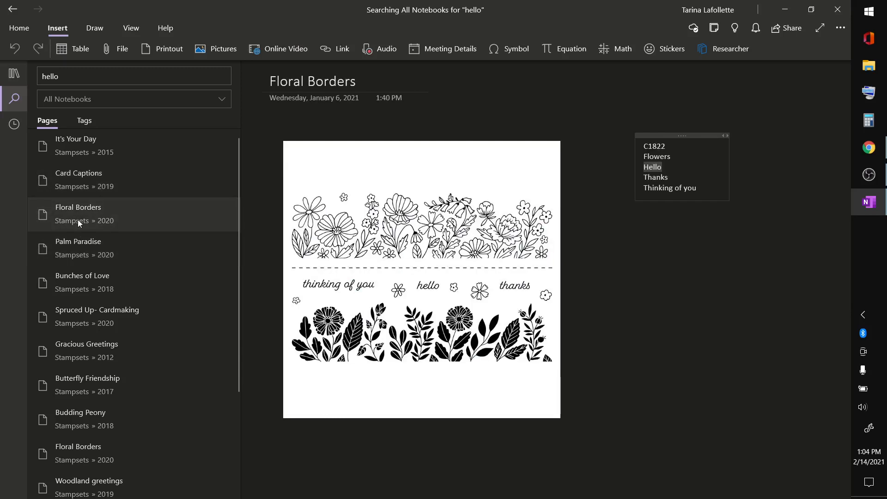
pyautogui.click(81, 148)
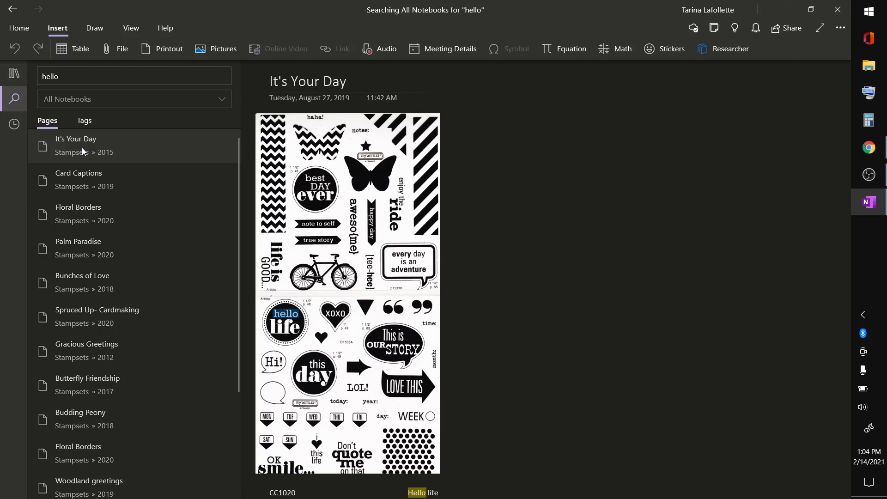
pyautogui.click(87, 181)
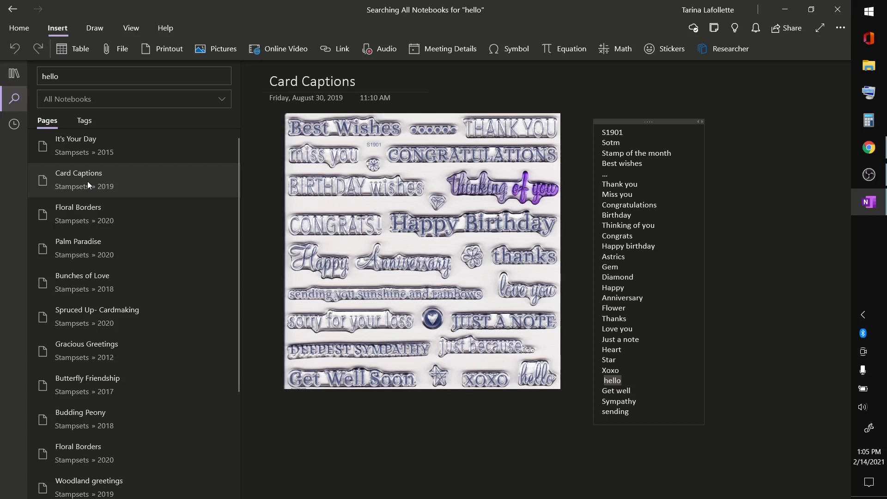
# Browse the "hello" matches from Bunches of Love through the second Floral Borders entry, then revisit Budding Peony and Palm Paradise
pyautogui.click(82, 290)
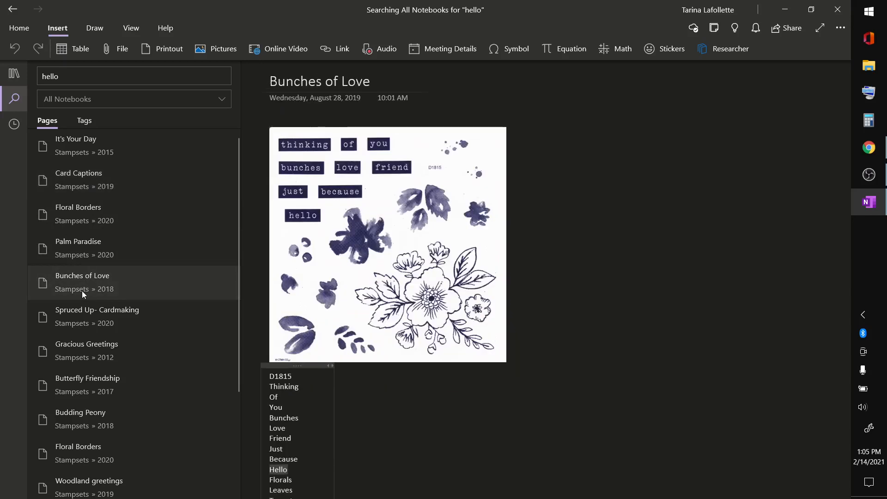
pyautogui.click(90, 323)
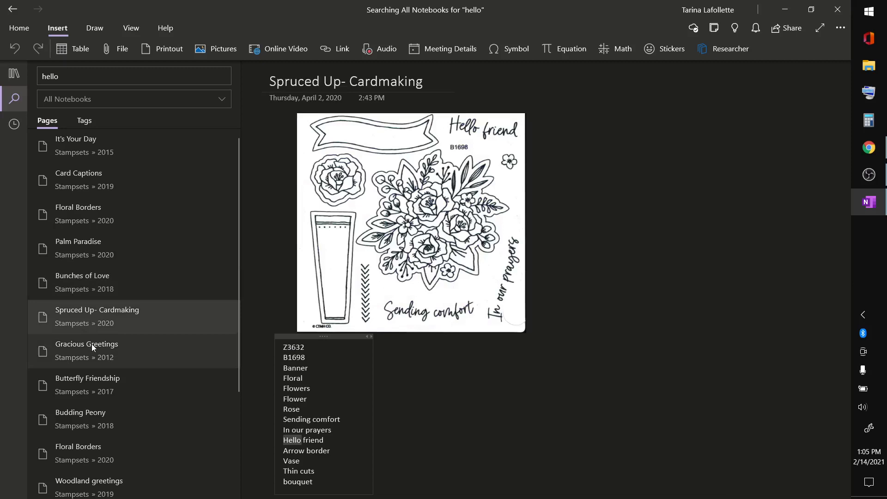
pyautogui.click(92, 350)
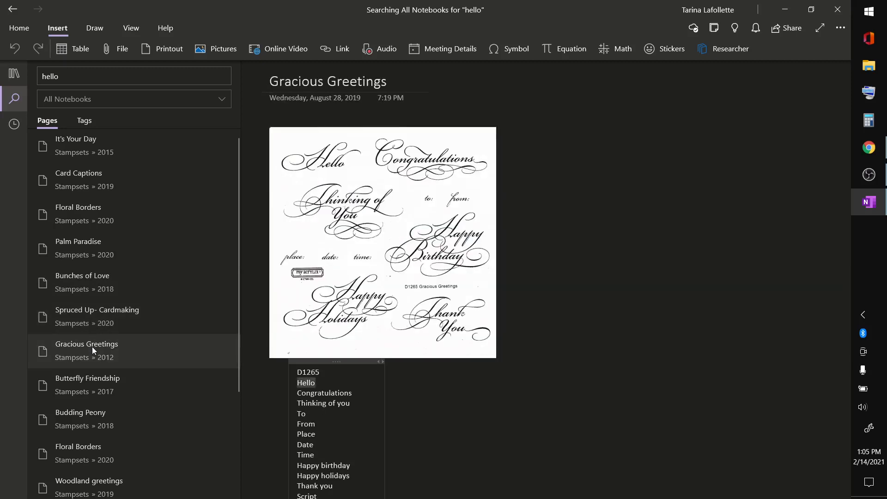
pyautogui.click(95, 381)
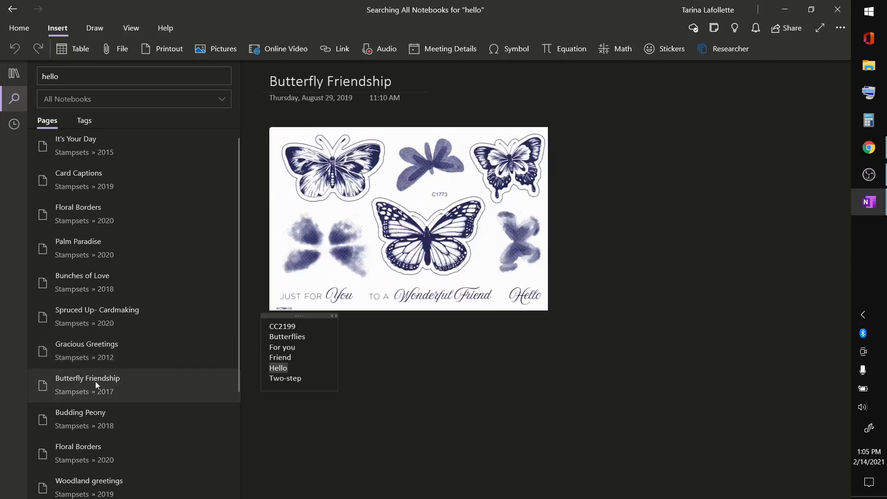
pyautogui.click(95, 422)
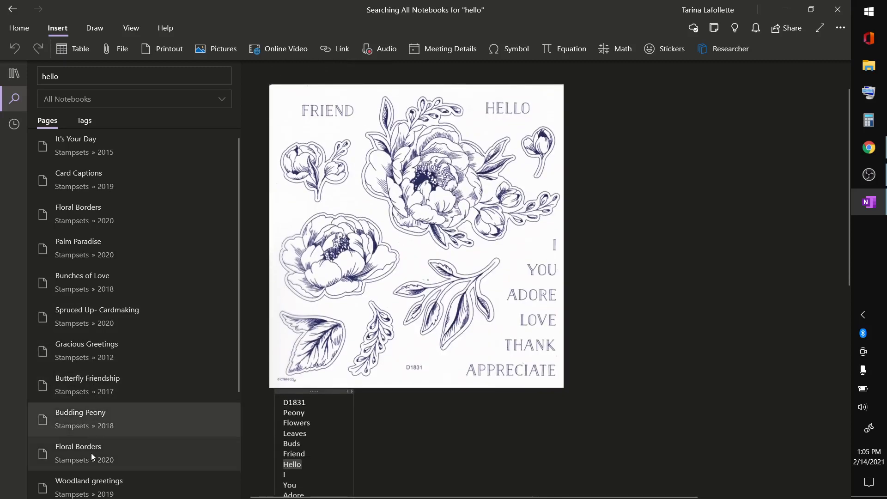
pyautogui.click(91, 453)
pyautogui.click(92, 424)
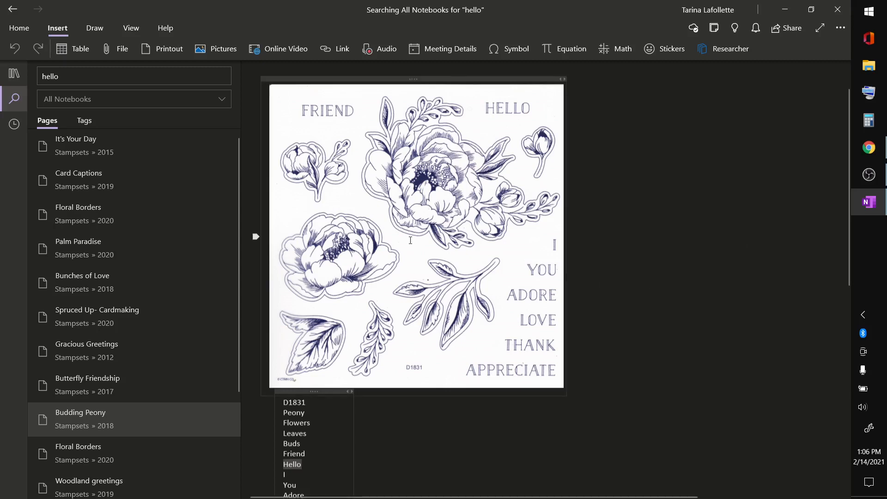
pyautogui.click(96, 238)
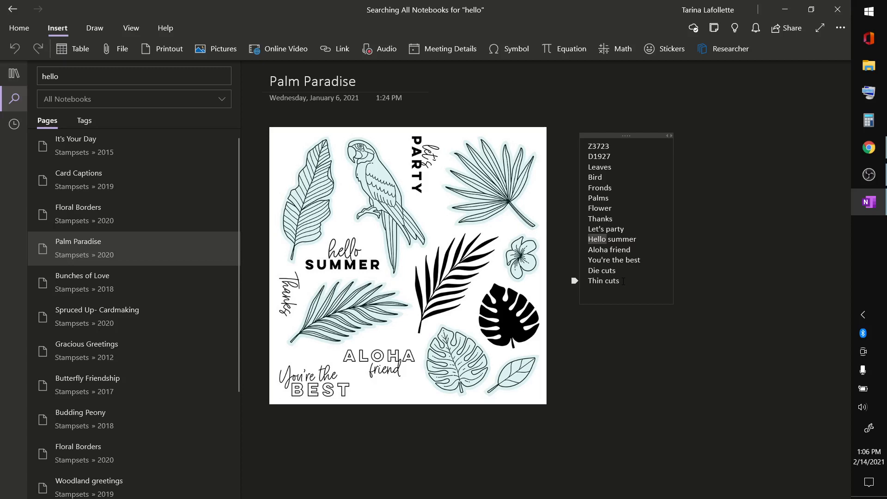
# Search all notebooks for "little miss" and open the Little Miss Message page
pyautogui.click(78, 80)
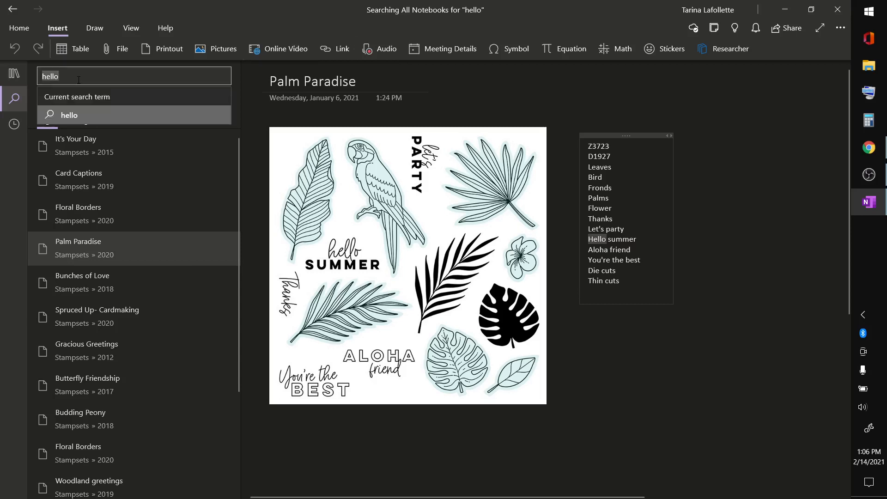
pyautogui.write('little ')
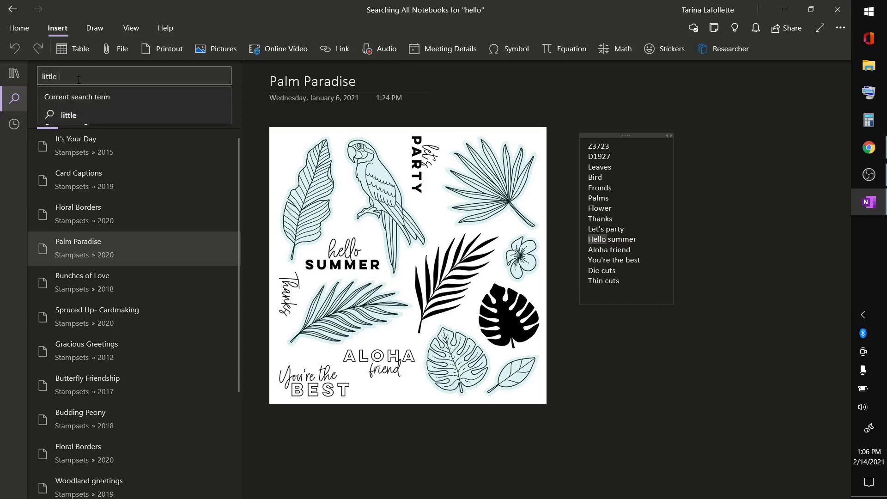
pyautogui.write('miss')
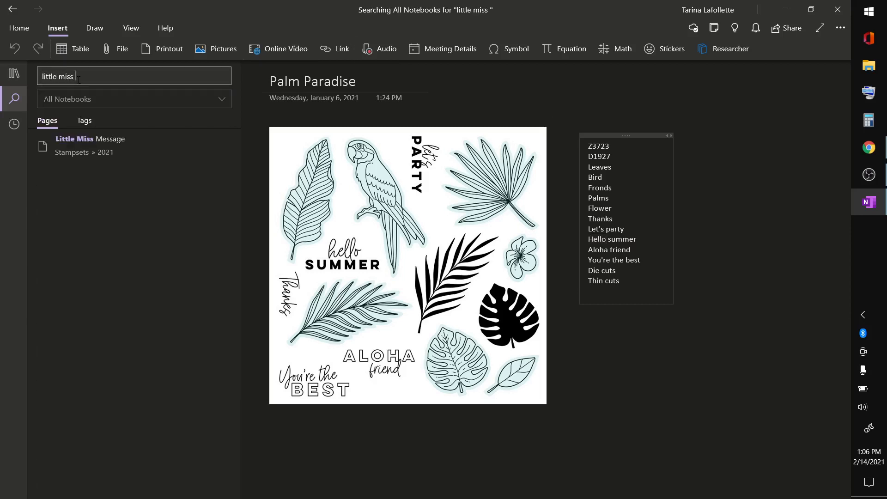
pyautogui.click(115, 142)
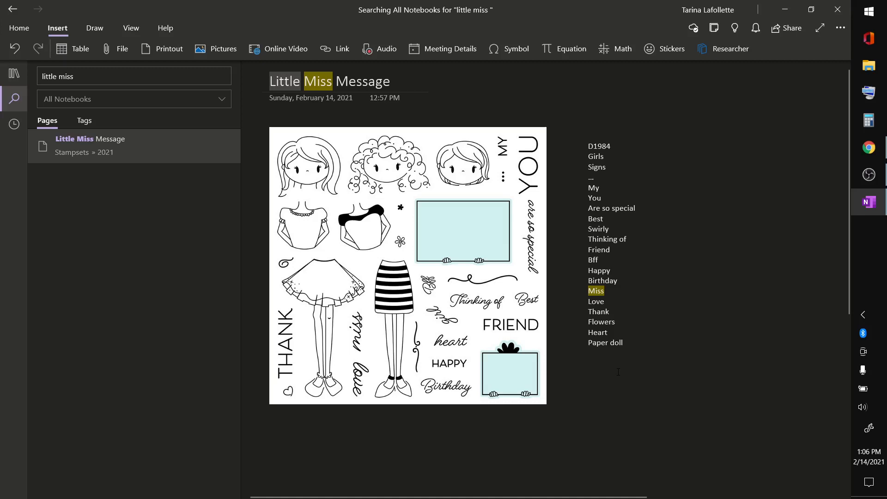
# Search all notebooks for "die cut" and view the Fancy Borders, School Kids, Garden Tags, Here & There and Palm Paradise pages
pyautogui.click(85, 79)
pyautogui.write('die cut')
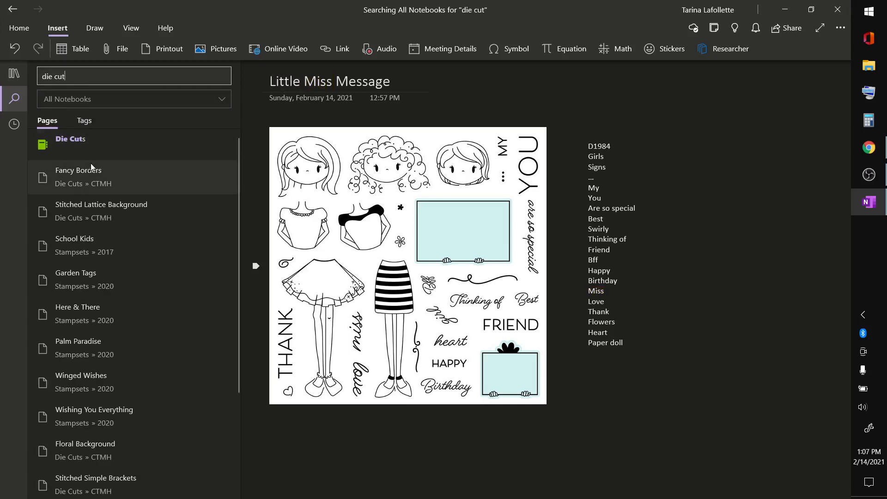
pyautogui.click(88, 174)
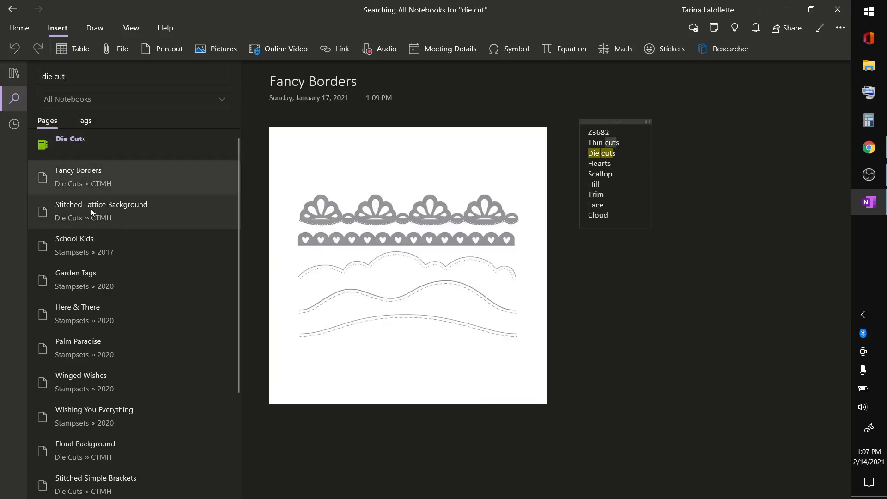
pyautogui.click(87, 251)
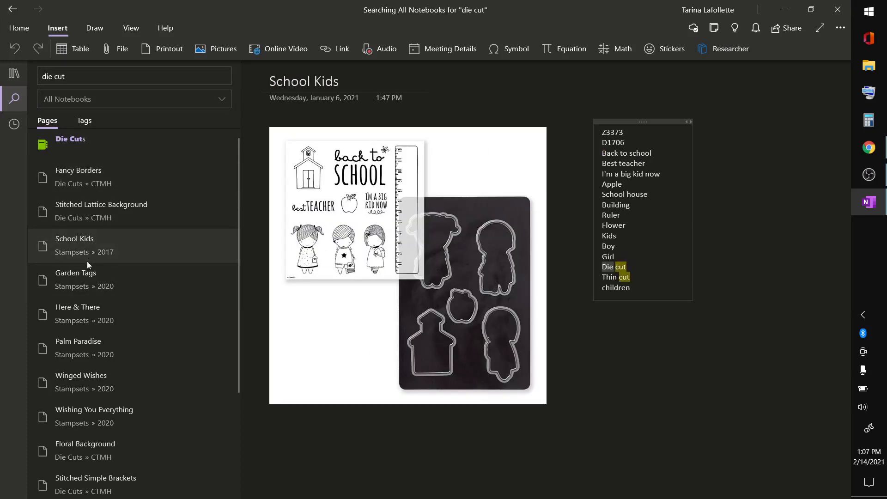
pyautogui.click(86, 274)
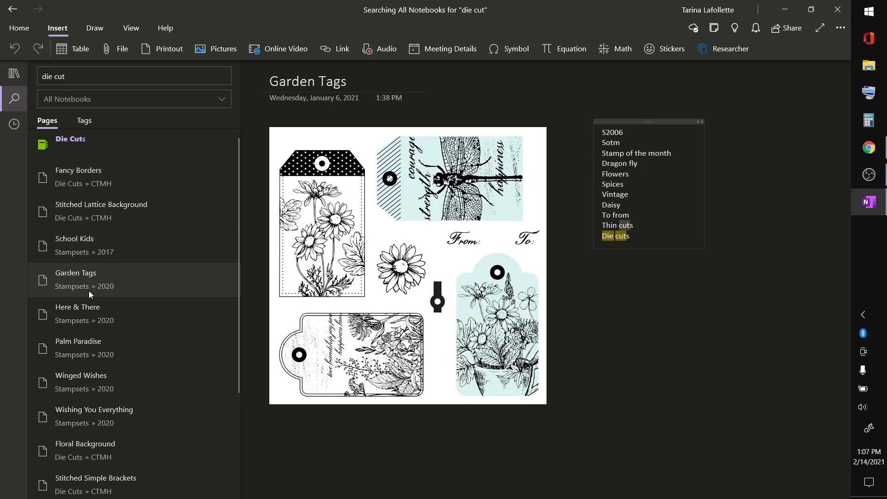
pyautogui.click(90, 307)
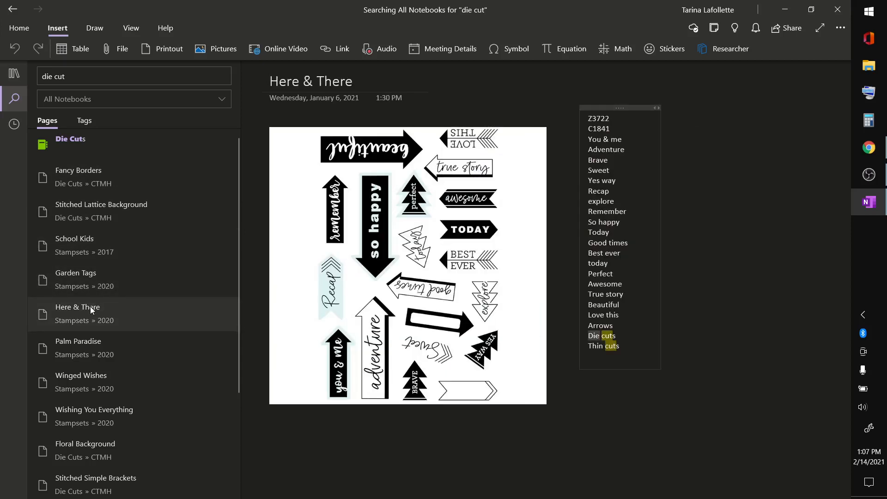
pyautogui.click(85, 345)
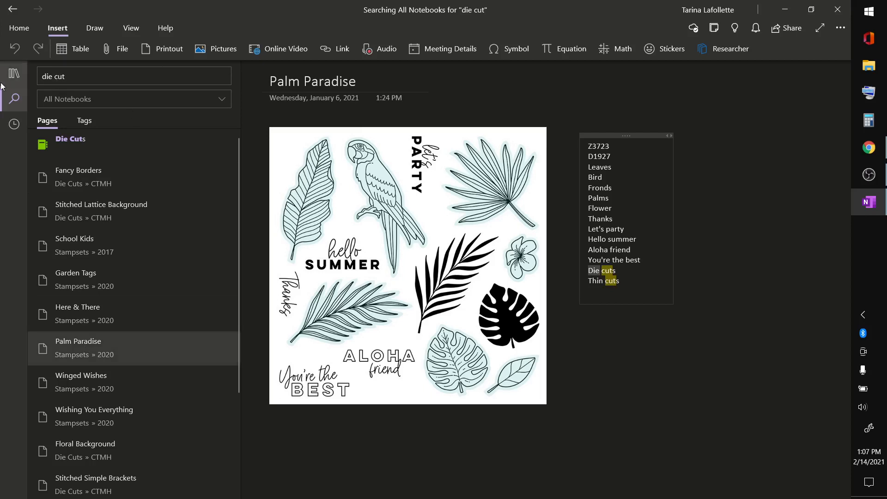
# Return to the notebook navigation and open the Embossing Folders notebook
pyautogui.click(12, 74)
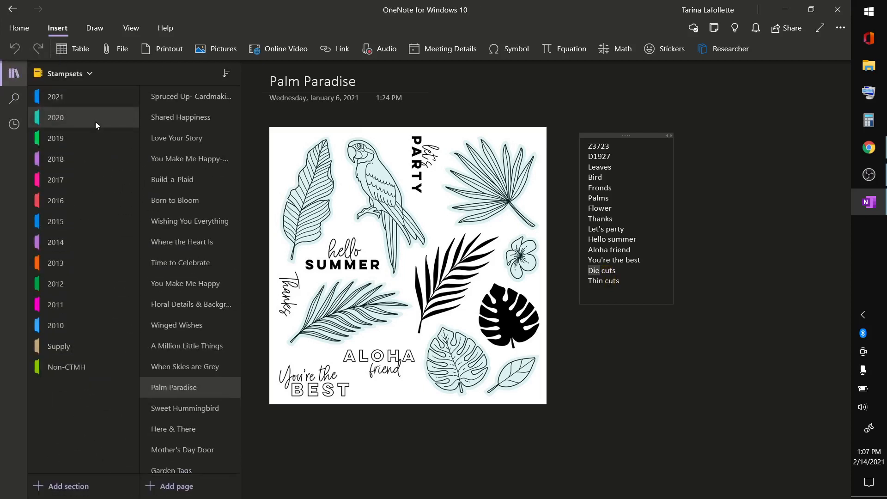
pyautogui.click(81, 72)
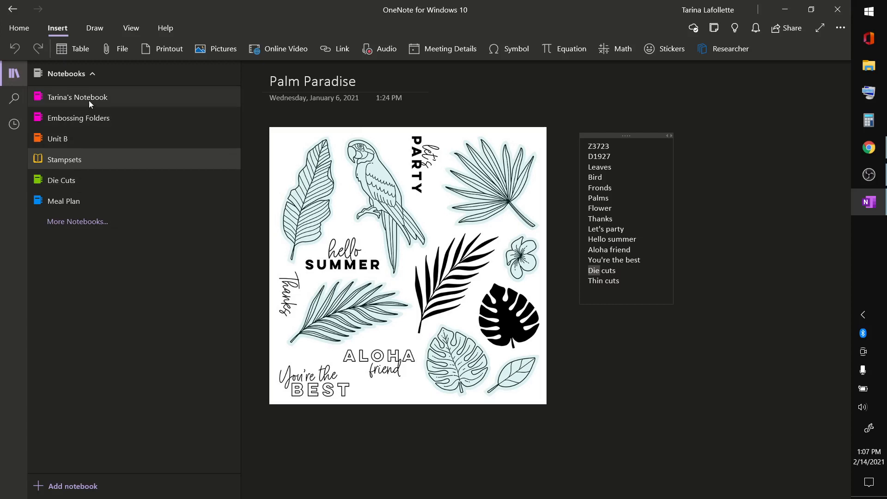
pyautogui.click(63, 119)
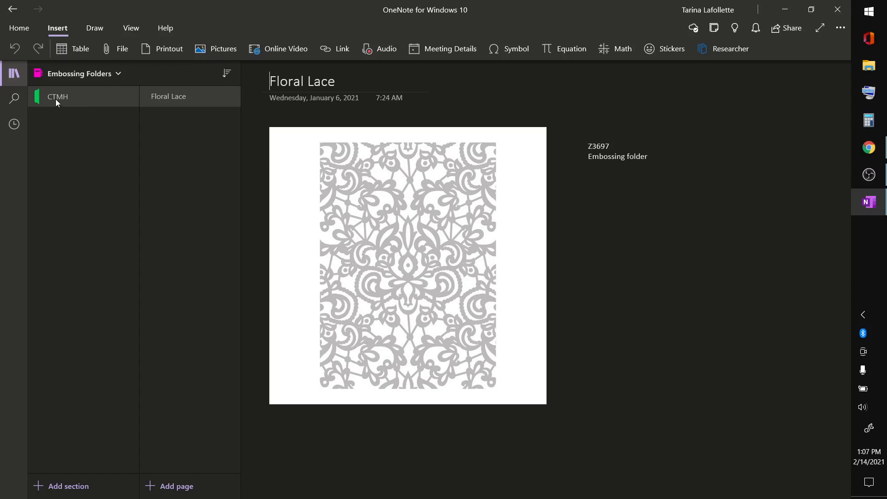
# Add a section named Tim Holtz to the Embossing Folders notebook
pyautogui.click(72, 487)
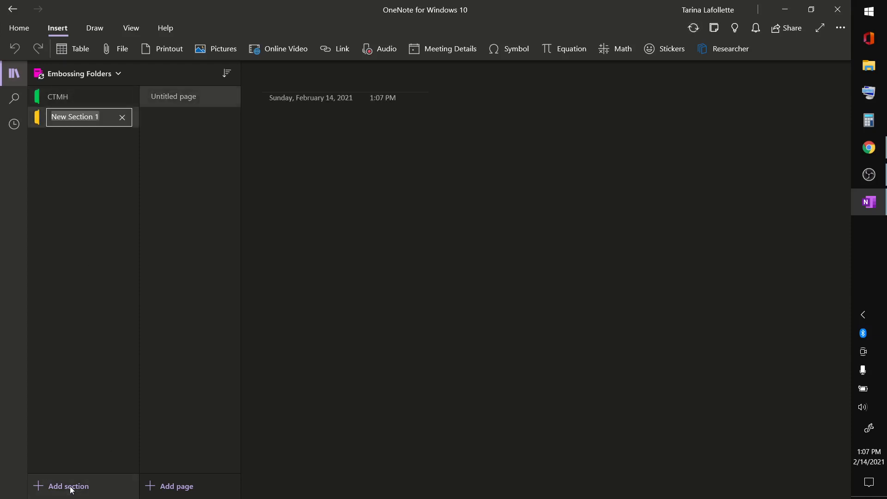
pyautogui.write('Tim')
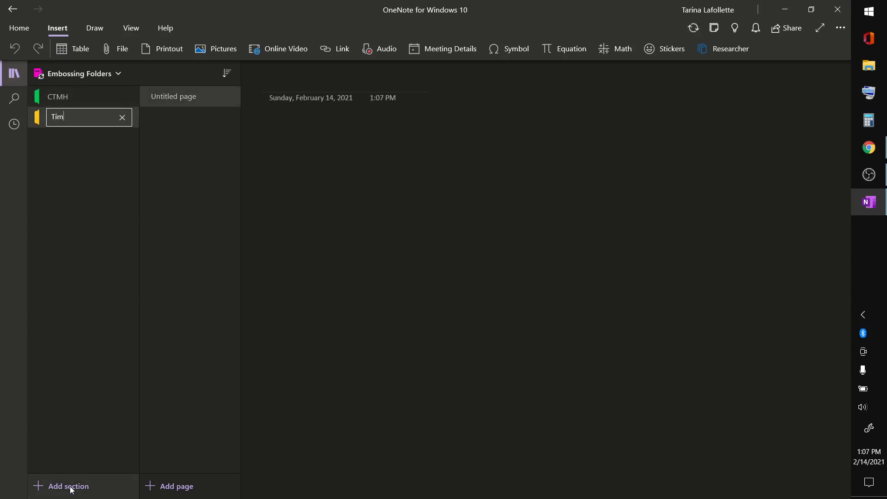
pyautogui.write(' Holtz')
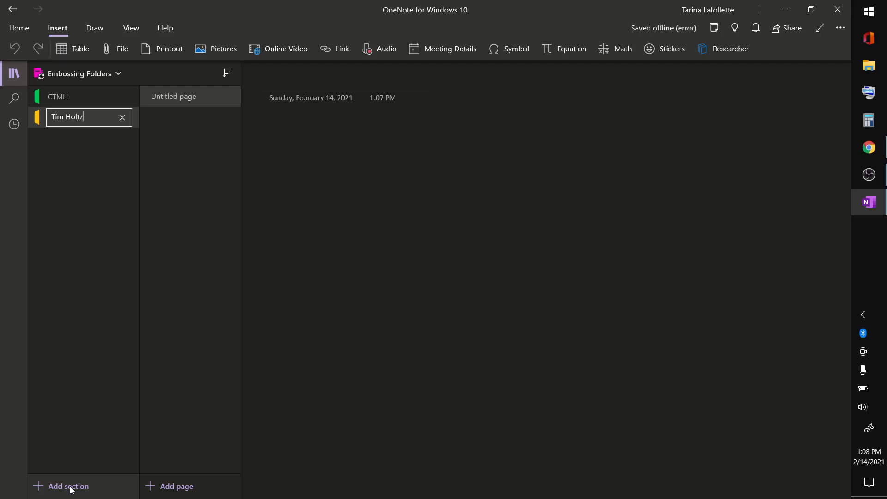
pyautogui.press('Return')
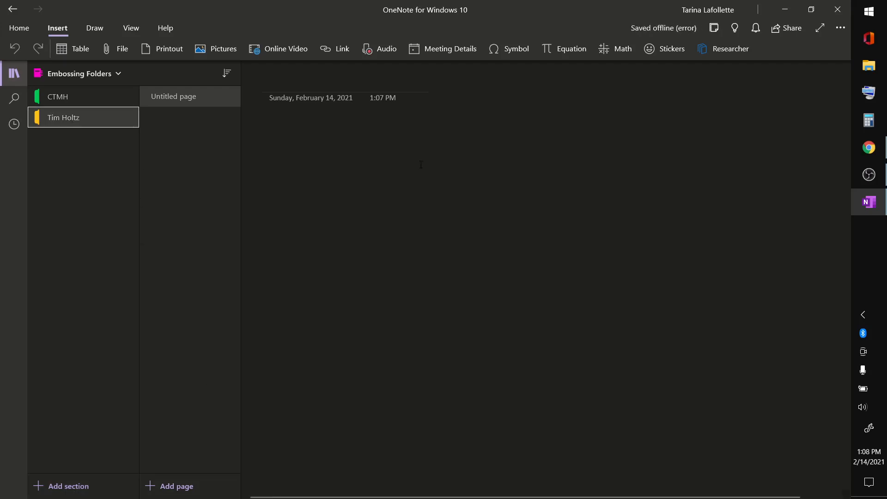
# Add a page titled Spring Blossoms to the CTMH section of the Embossing Folders notebook
pyautogui.click(71, 101)
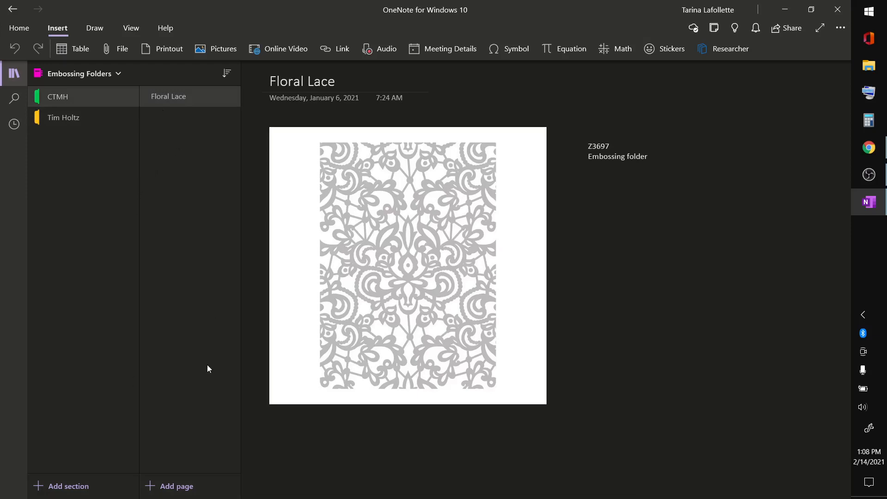
pyautogui.click(177, 488)
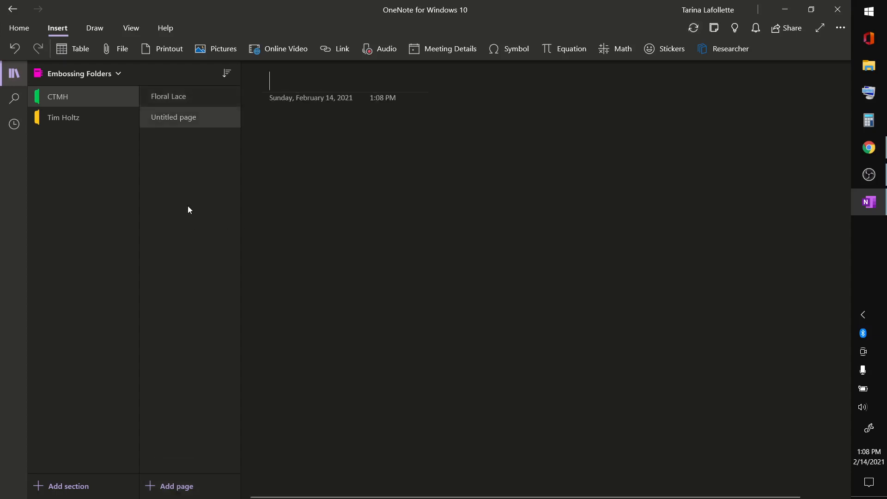
pyautogui.write('Spring Bo')
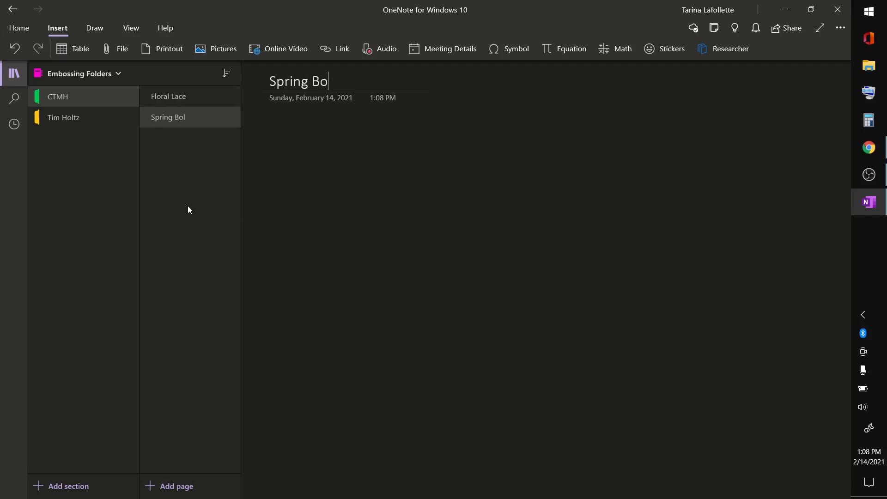
pyautogui.press('BackSpace')
pyautogui.write('lossoms')
pyautogui.press('Return')
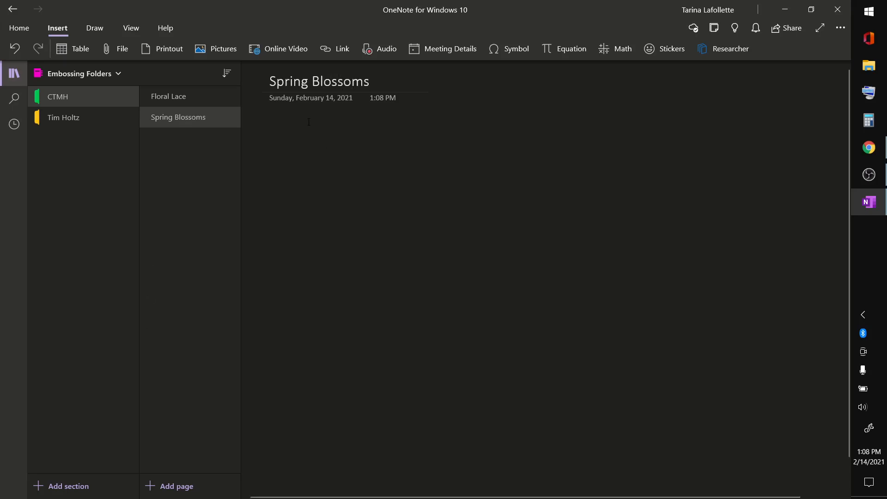
# Switch to Chrome, close the enlarged Little Miss Message image and search the Close To My Heart store for "spring blossoms"
pyautogui.click(869, 148)
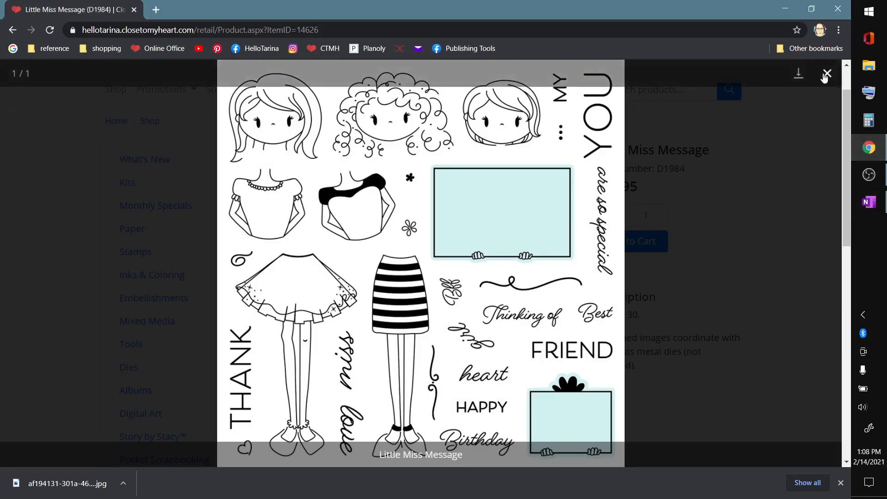
pyautogui.click(824, 75)
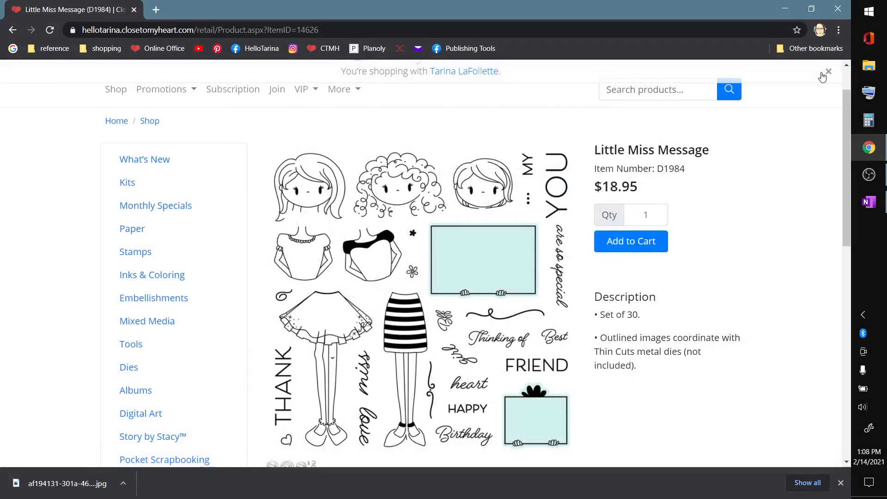
pyautogui.click(665, 91)
pyautogui.write('s')
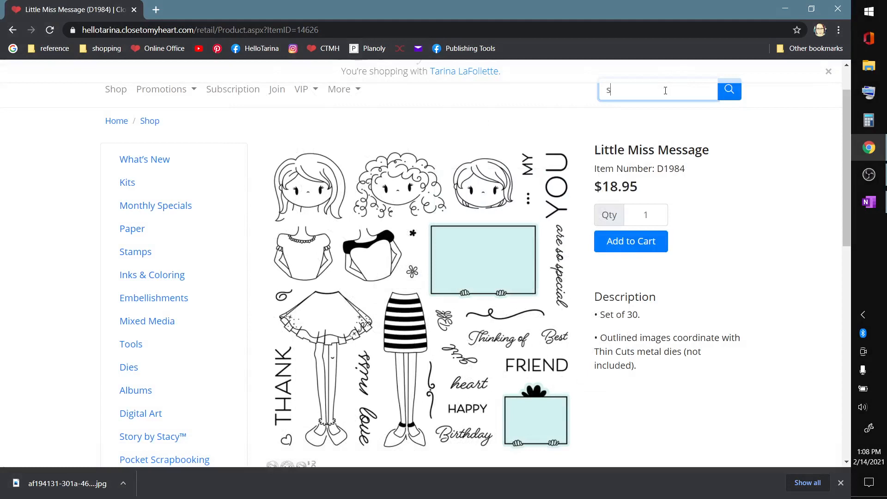
pyautogui.write('pring blossoms')
pyautogui.press('Return')
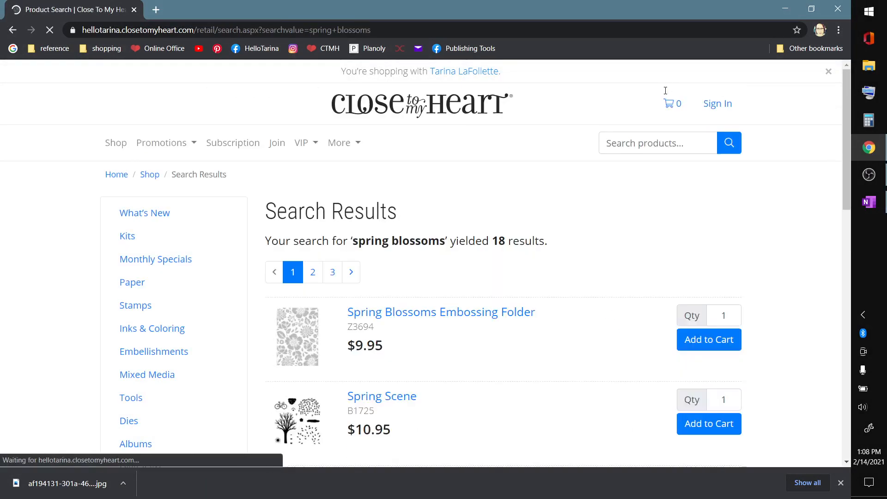
# Open the Spring Blossoms Embossing Folder product and save its enlarged image to the Desktop as a JPEG
pyautogui.click(294, 342)
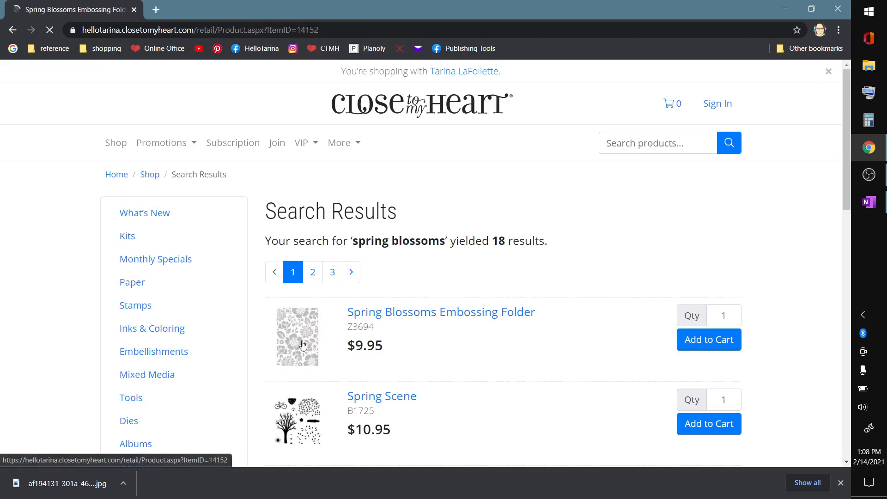
pyautogui.click(441, 349)
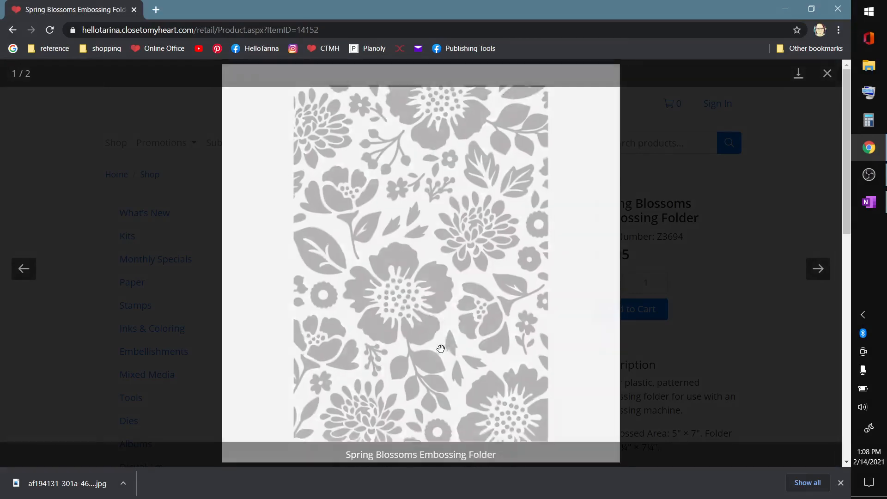
pyautogui.rightClick(428, 262)
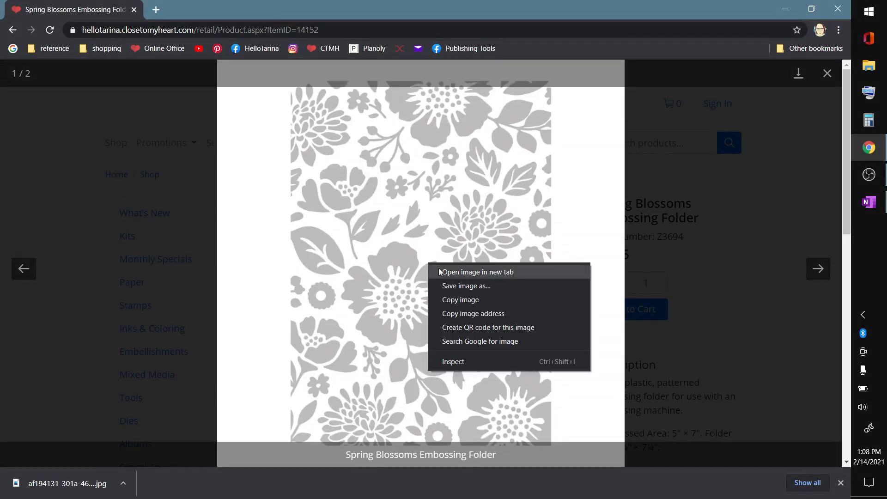
pyautogui.click(453, 286)
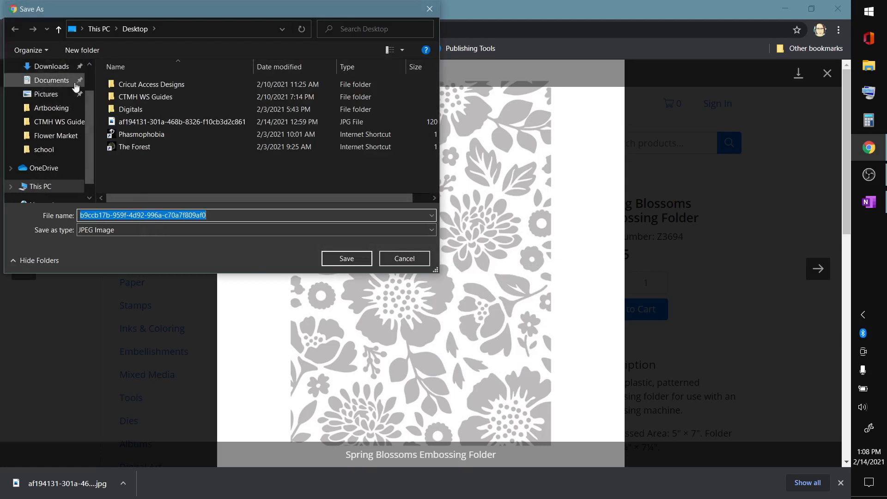
pyautogui.click(344, 258)
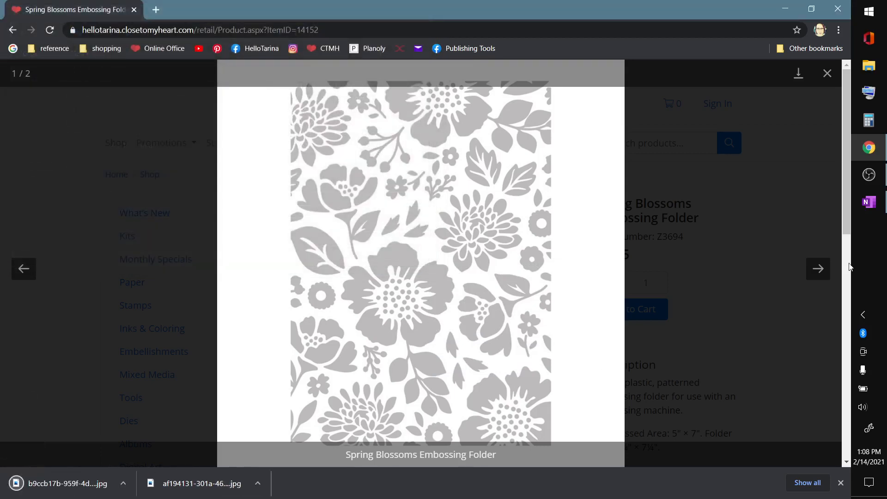
# Switch back to OneNote and insert the saved Spring Blossoms image from the Desktop, using large icons to identify the file
pyautogui.click(868, 201)
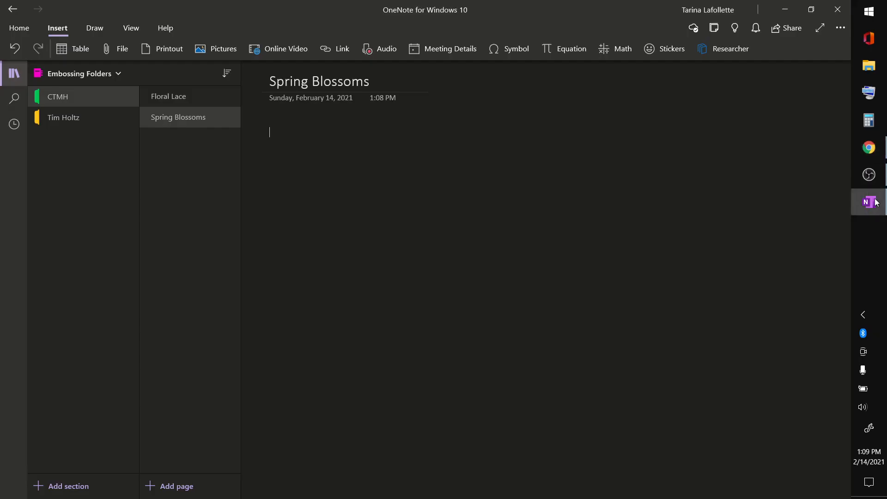
pyautogui.click(204, 53)
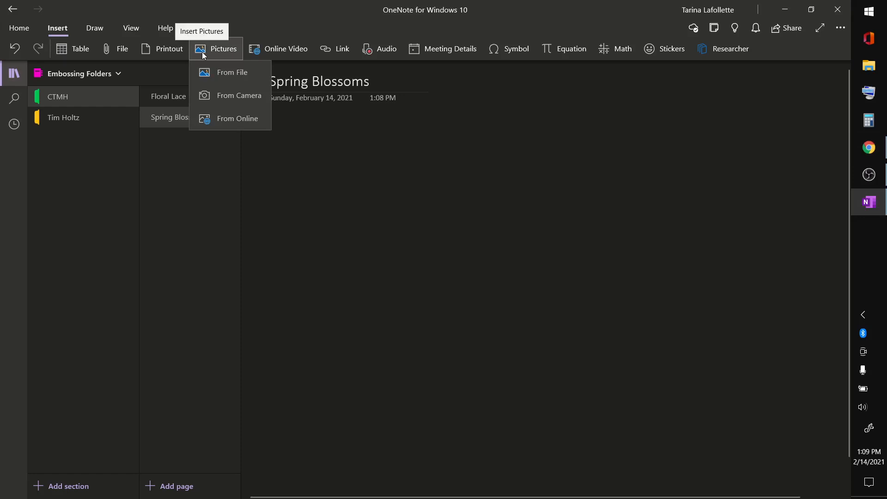
pyautogui.click(226, 76)
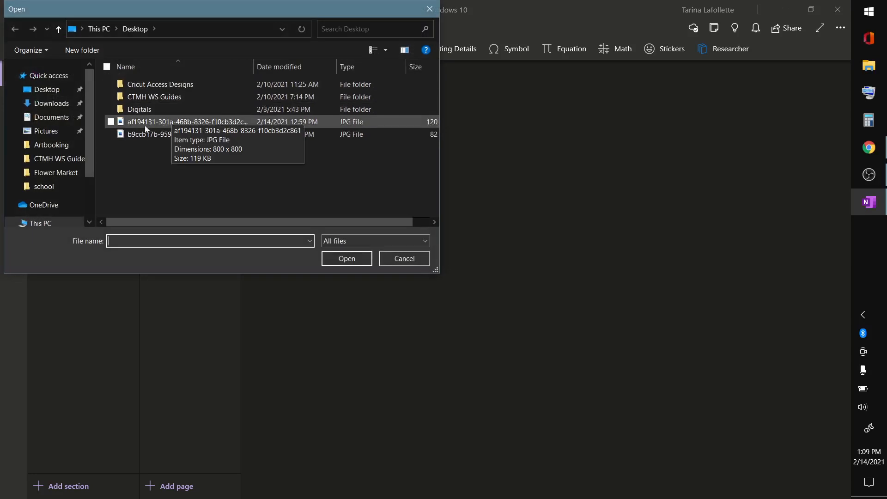
pyautogui.click(384, 55)
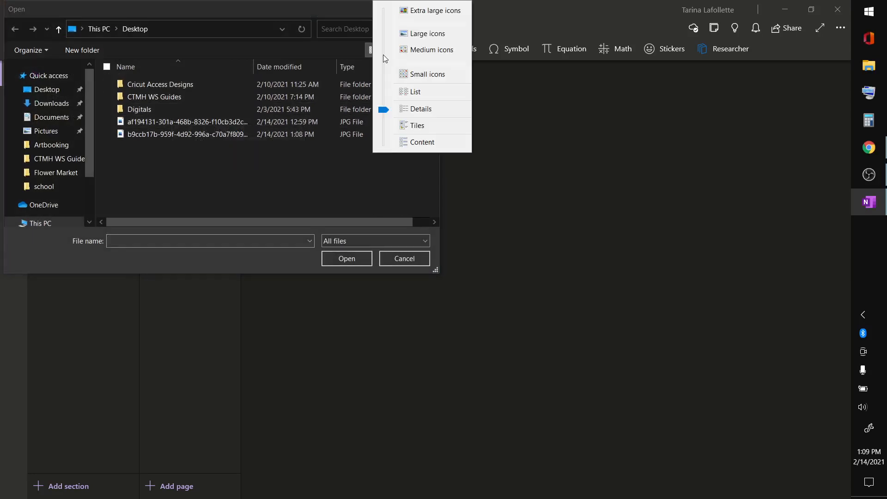
pyautogui.click(422, 33)
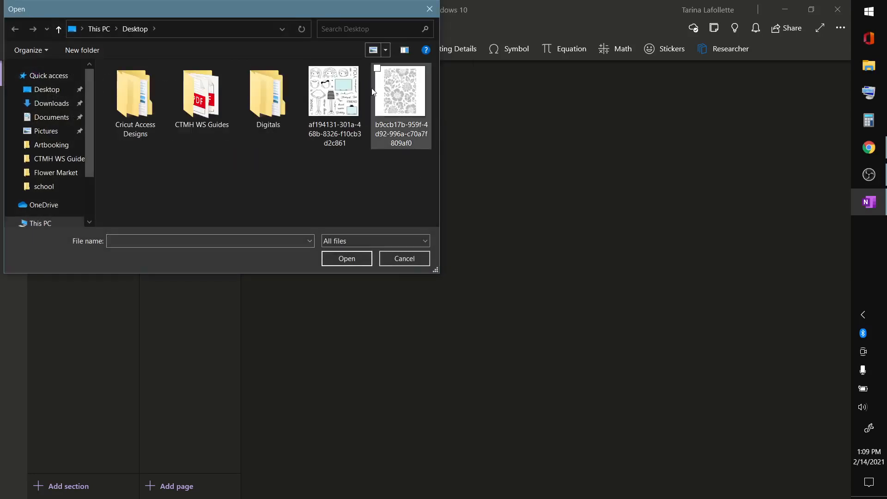
pyautogui.click(404, 113)
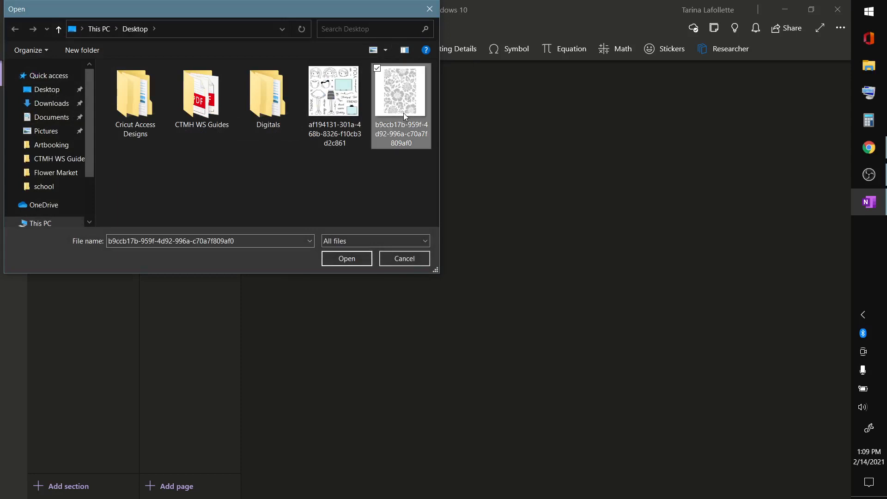
pyautogui.click(350, 259)
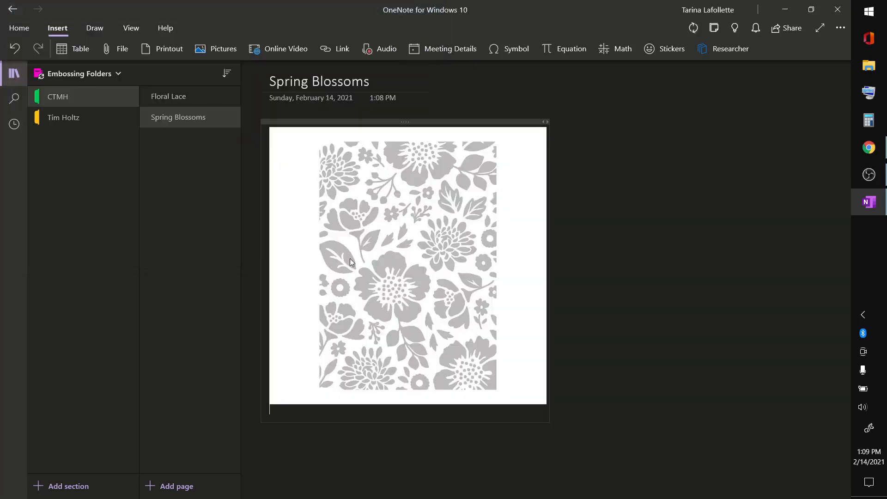
# Add a note beside the Spring Blossoms image with the lines Z3694, Flowers, Floral and Embossing
pyautogui.click(595, 146)
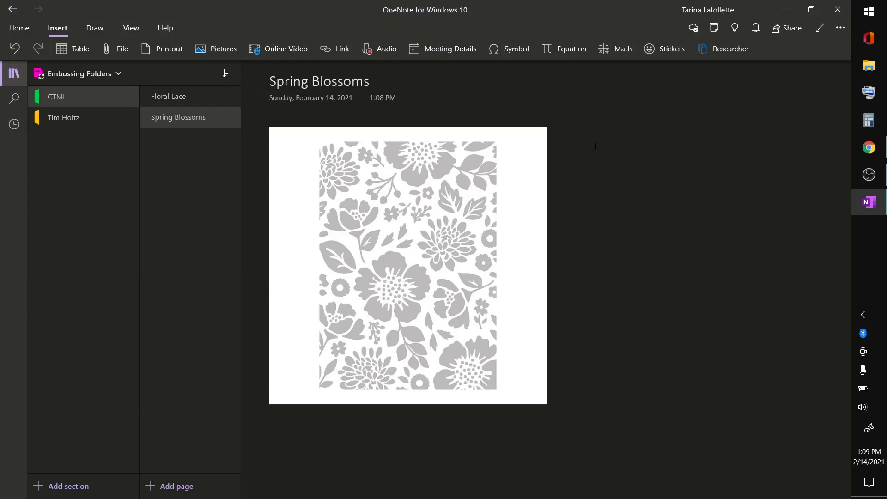
pyautogui.write('Z3694')
pyautogui.press('Return')
pyautogui.write('flowers')
pyautogui.press('Return')
pyautogui.write('flow')
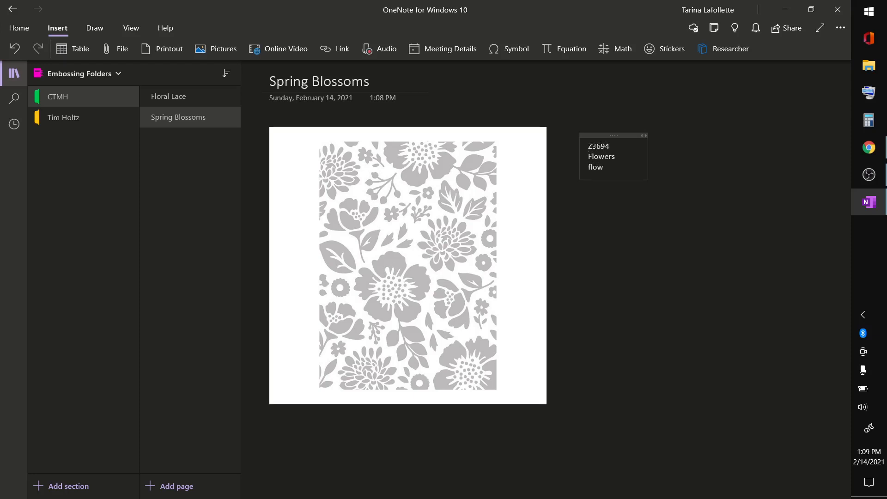
pyautogui.press('BackSpace')
pyautogui.write('al')
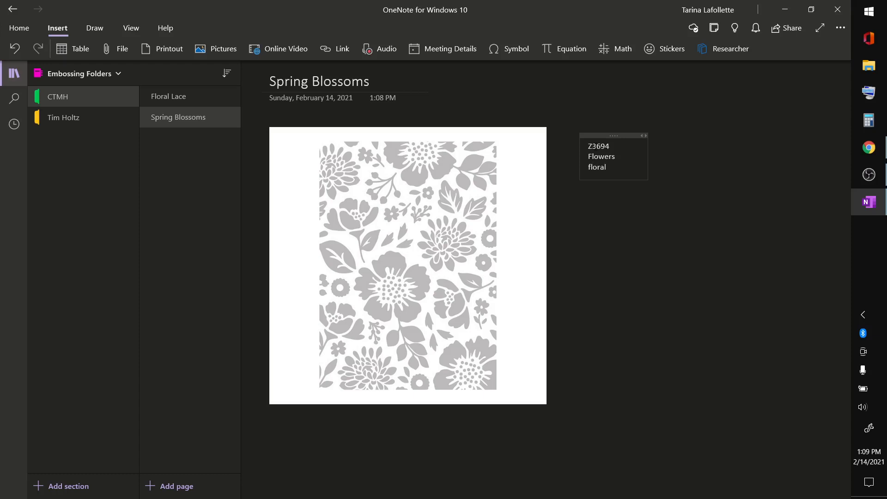
pyautogui.press('Return')
pyautogui.write('embossing')
pyautogui.press('Return')
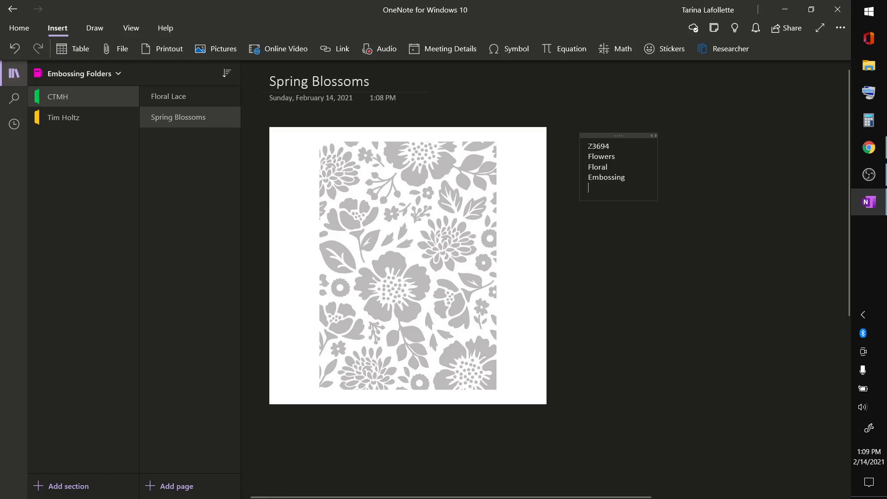
# Open the Die Cuts notebook and add a page titled Diagonal Stripe Slimline to its CTMH section
pyautogui.click(83, 73)
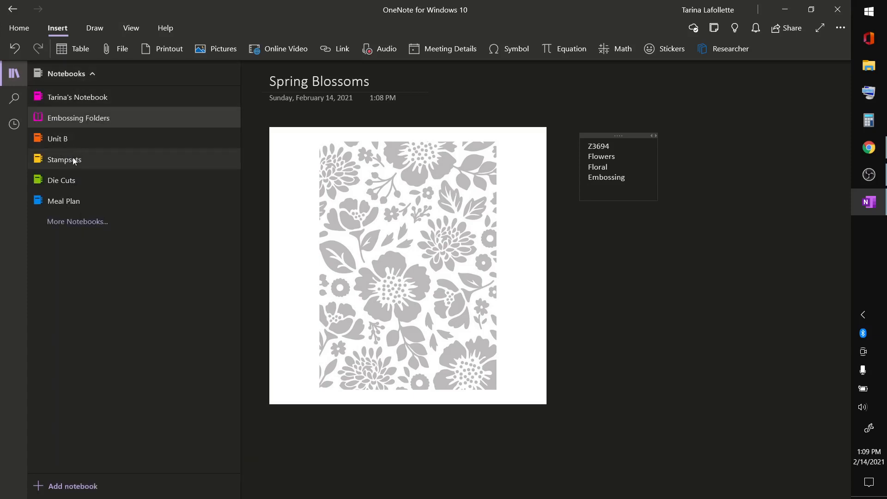
pyautogui.click(63, 183)
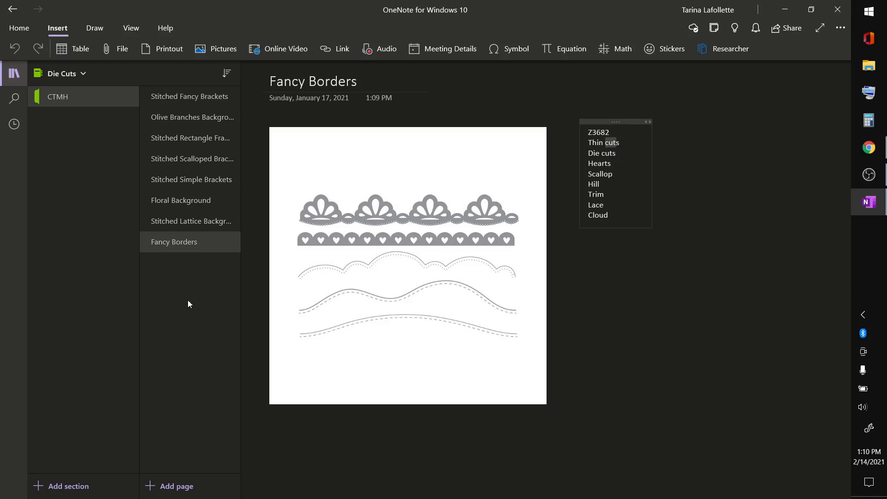
pyautogui.click(175, 493)
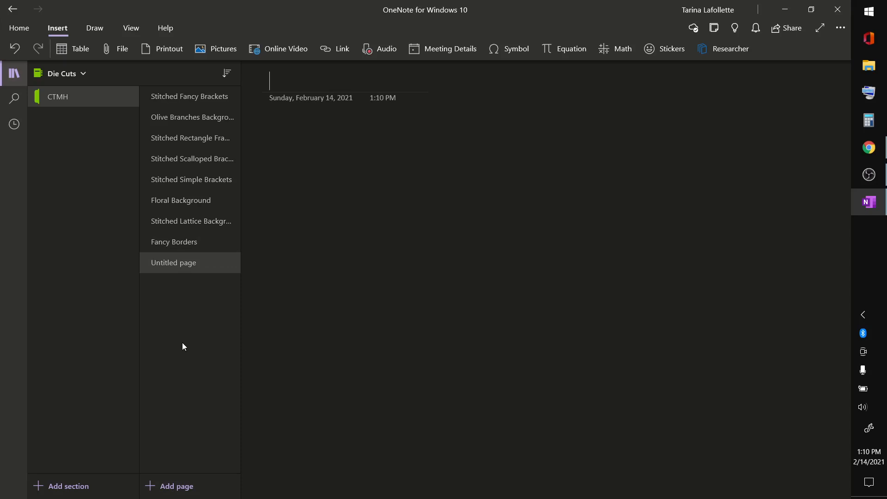
pyautogui.write('Diago')
pyautogui.write('n')
pyautogui.press('BackSpace')
pyautogui.write('gonal')
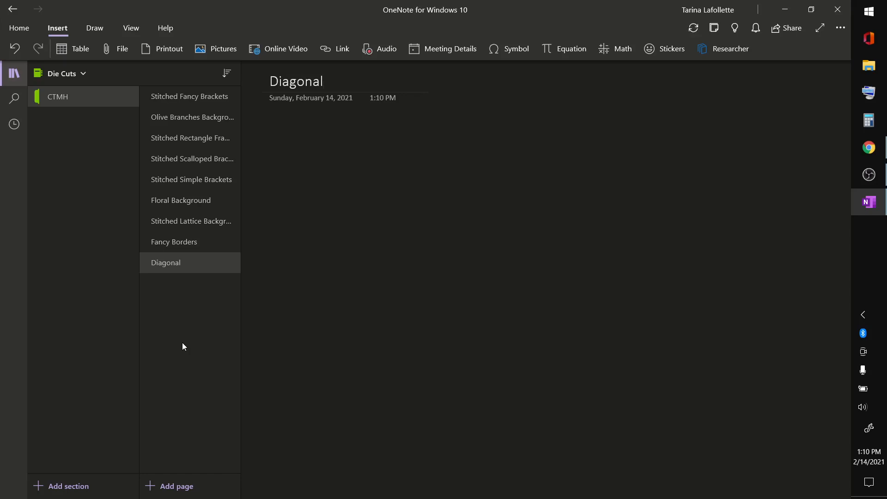
pyautogui.write(' Stripe Slimline')
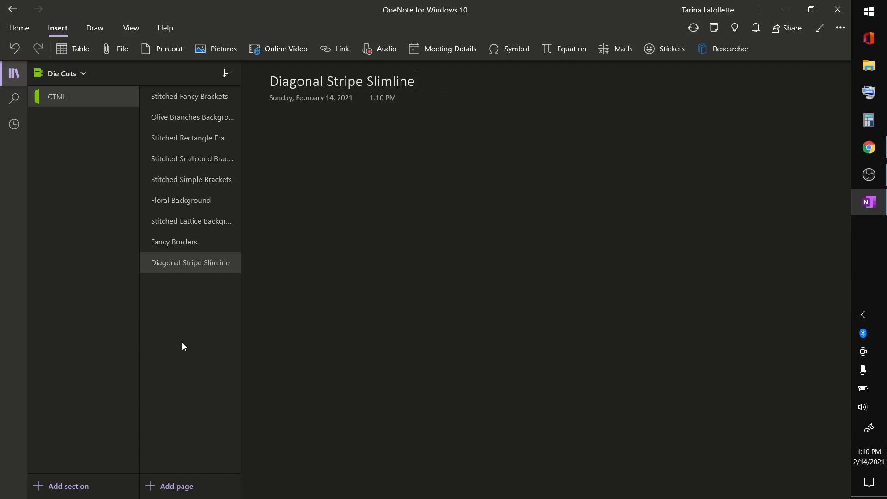
pyautogui.press('Return')
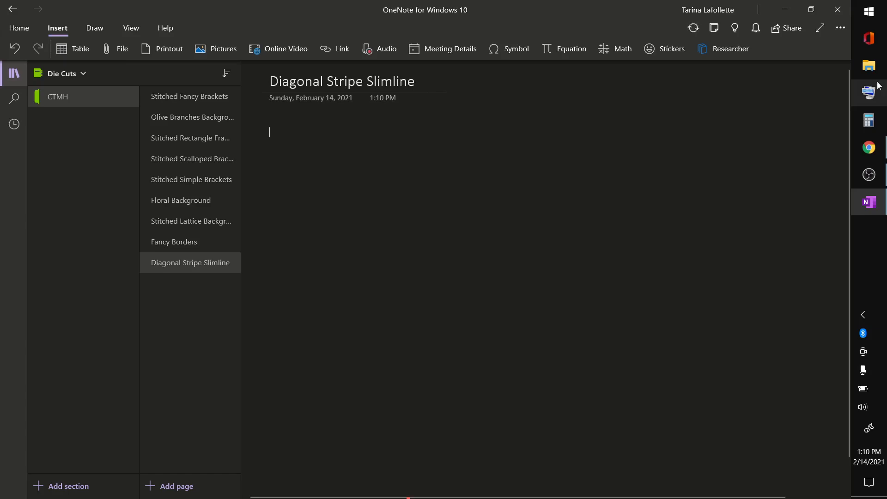
# Switch to Chrome, close the enlarged Spring Blossoms image, search the store for z3908, and open the Diagonal Stripe Slimline Thin Cuts product
pyautogui.click(879, 152)
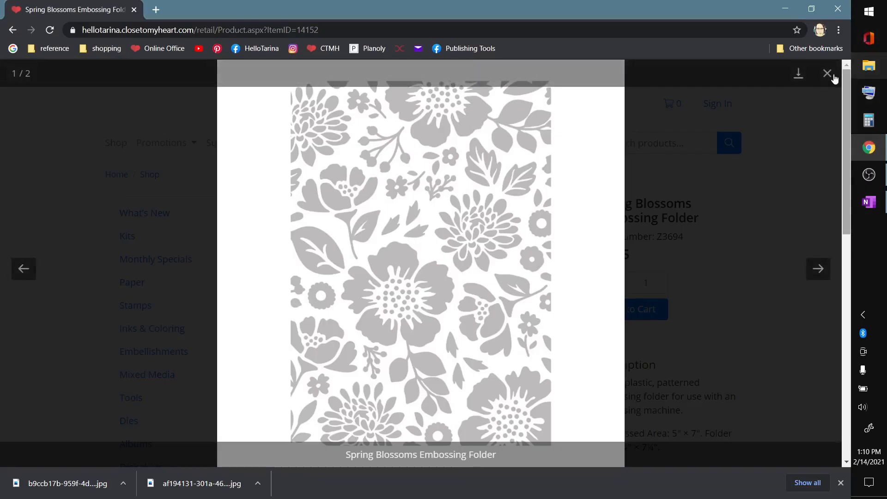
pyautogui.click(828, 74)
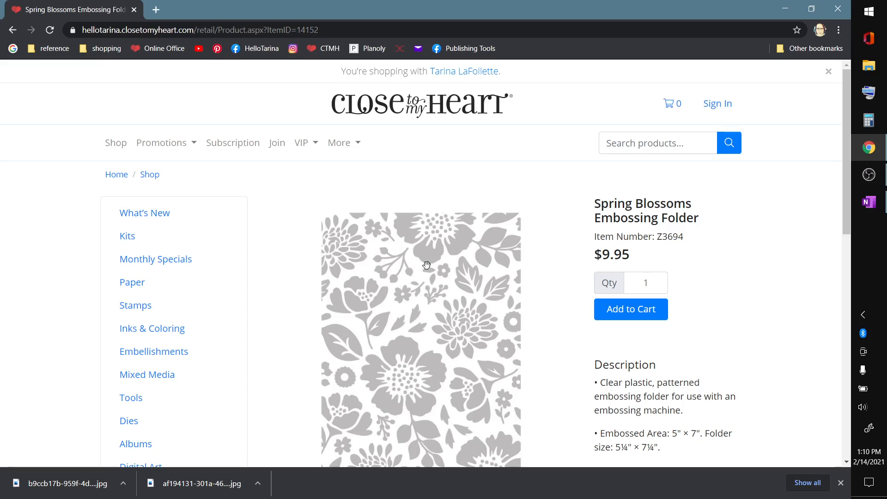
pyautogui.click(636, 147)
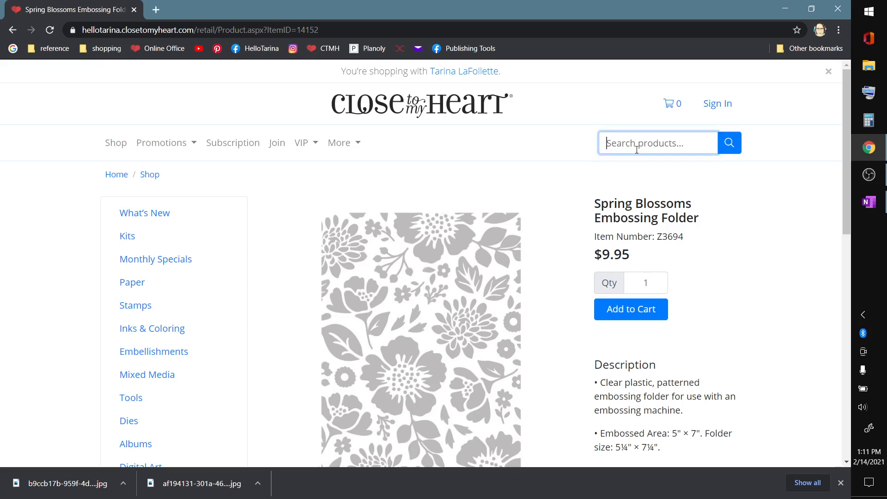
pyautogui.write('z3908')
pyautogui.press('Return')
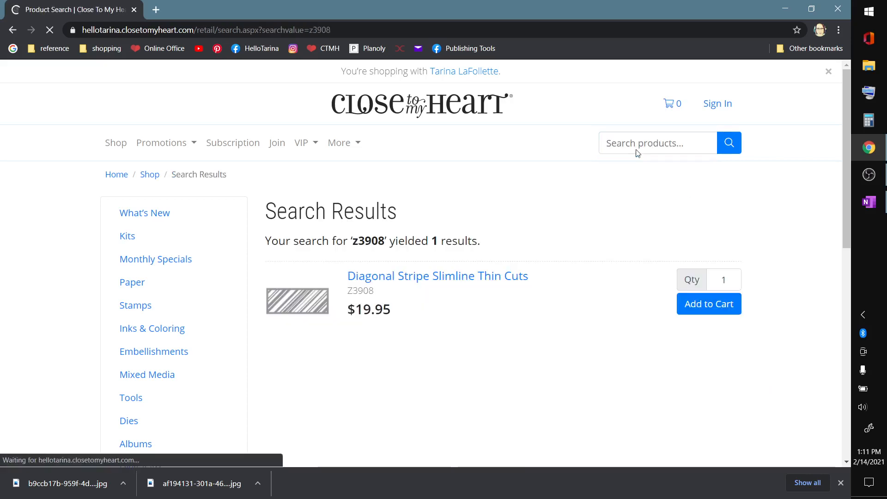
pyautogui.click(287, 302)
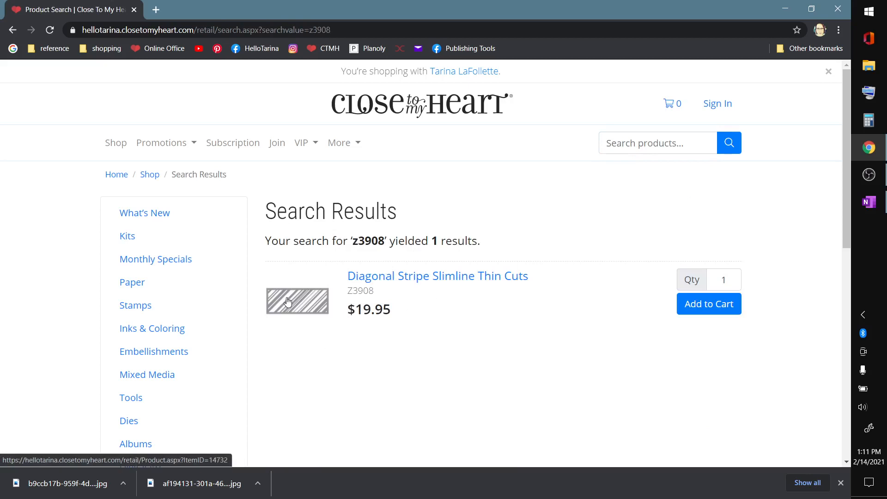
# Enlarge the Diagonal Stripe Slimline Thin Cuts product image and save it to the Desktop as a JPEG
pyautogui.click(418, 375)
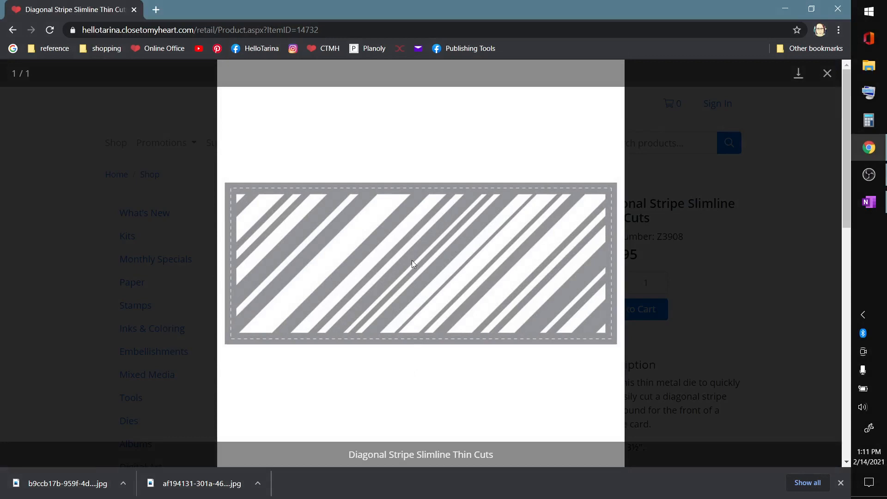
pyautogui.rightClick(413, 263)
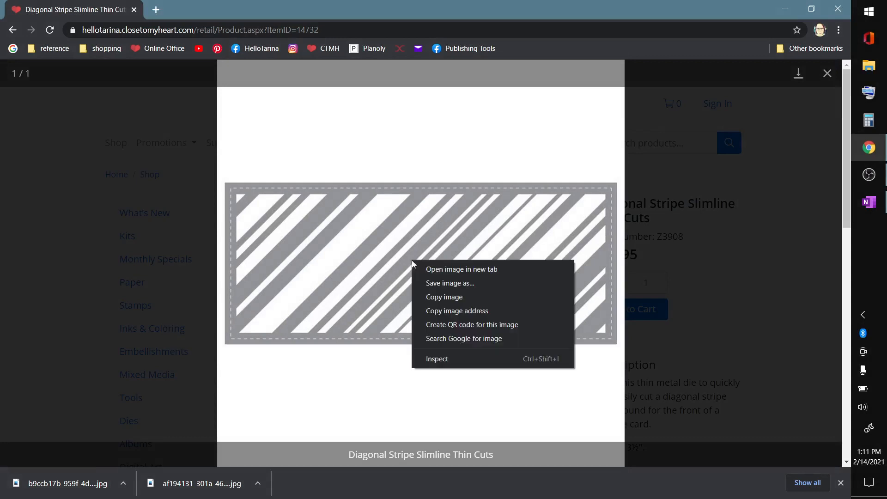
pyautogui.click(438, 283)
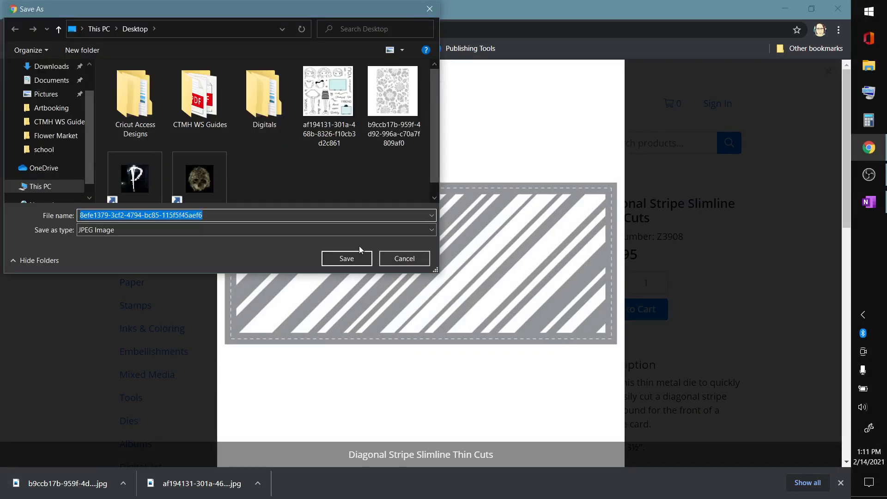
pyautogui.click(358, 260)
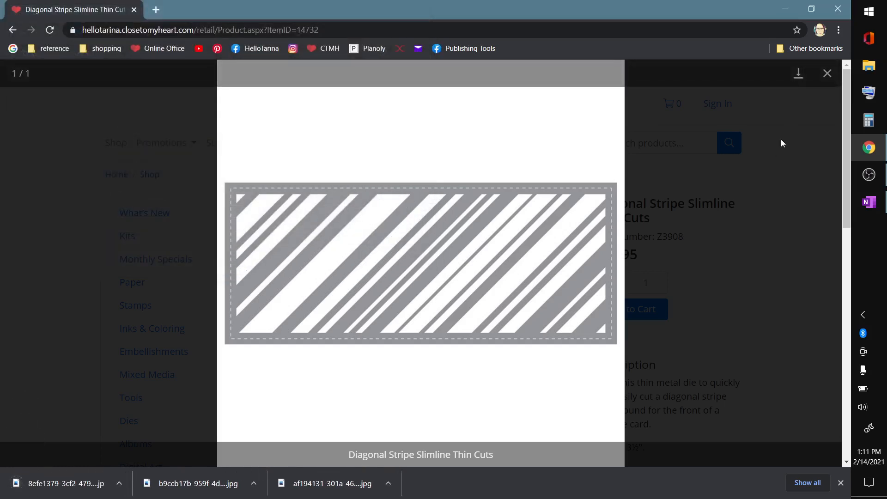
# Switch back to OneNote and insert the saved diagonal stripe image from the Desktop into the Diagonal Stripe Slimline page
pyautogui.click(871, 202)
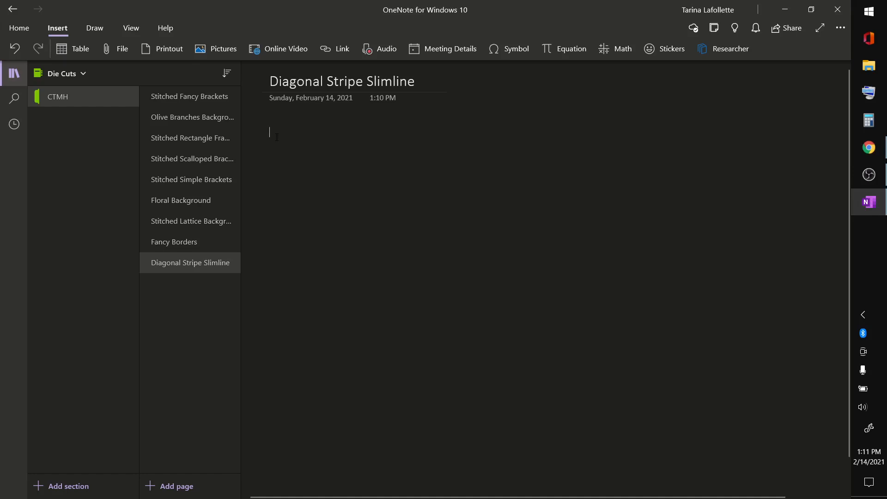
pyautogui.click(216, 48)
pyautogui.click(223, 74)
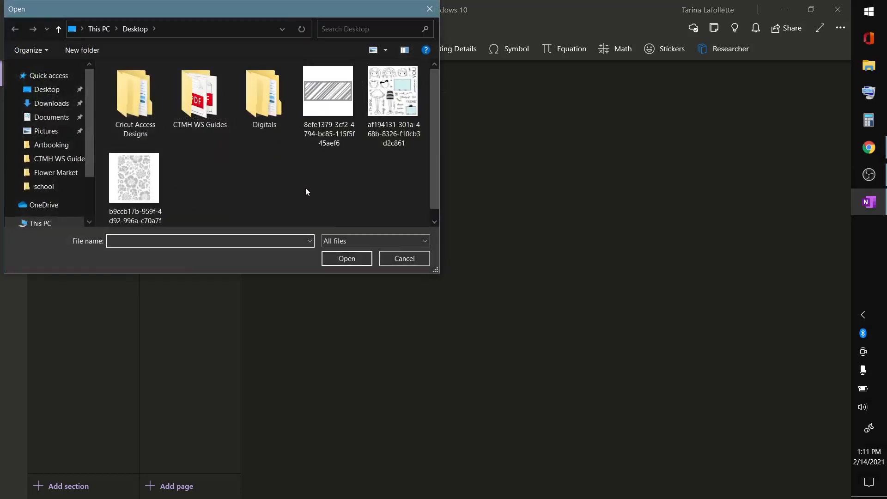
pyautogui.click(336, 91)
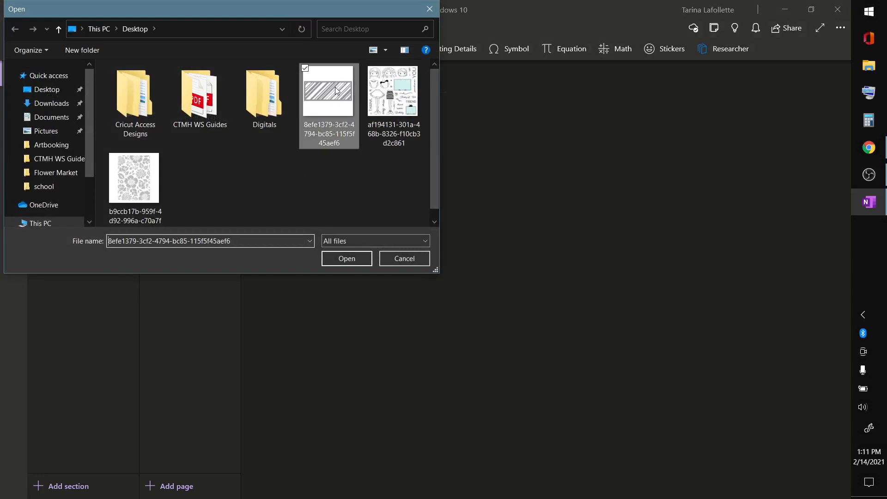
pyautogui.click(347, 262)
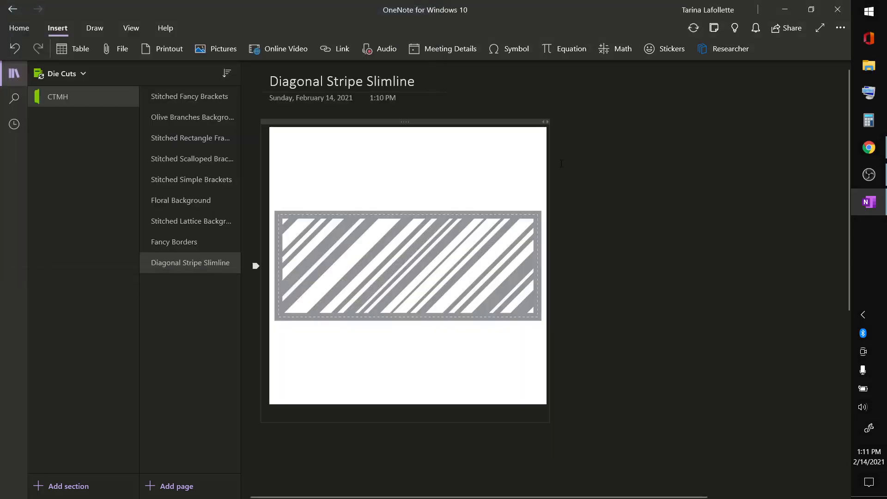
# Add a note beside the diagonal stripe image with the lines Z3908, Thin cuts and Die
pyautogui.click(601, 157)
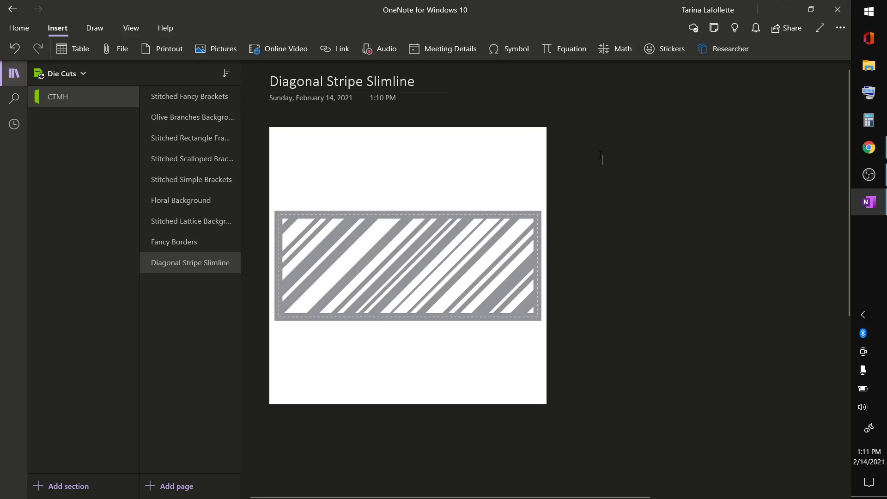
pyautogui.write('z')
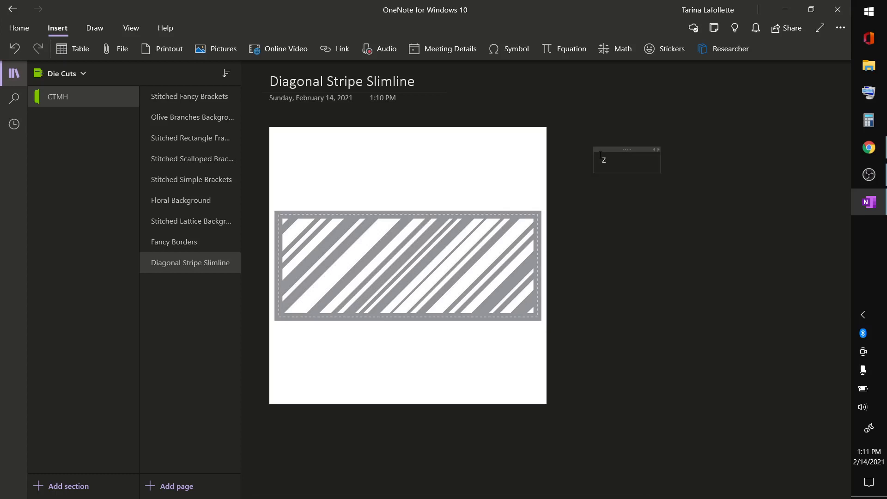
pyautogui.write('36')
pyautogui.press('BackSpace')
pyautogui.write('908')
pyautogui.press('Return')
pyautogui.write('Thin cuts')
pyautogui.press('Return')
pyautogui.write('die')
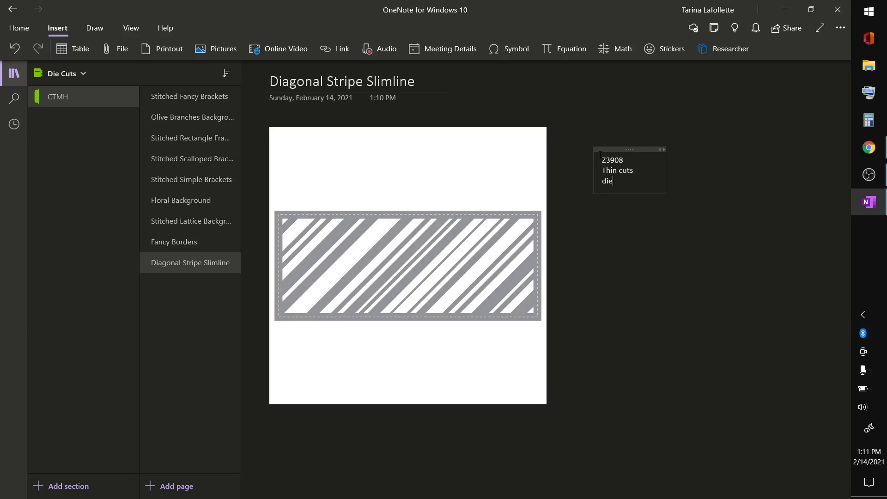
pyautogui.press('Return')
pyautogui.write('stri')
pyautogui.press('BackSpace')
pyautogui.press('BackSpace')
pyautogui.press('BackSpace')
pyautogui.press('BackSpace')
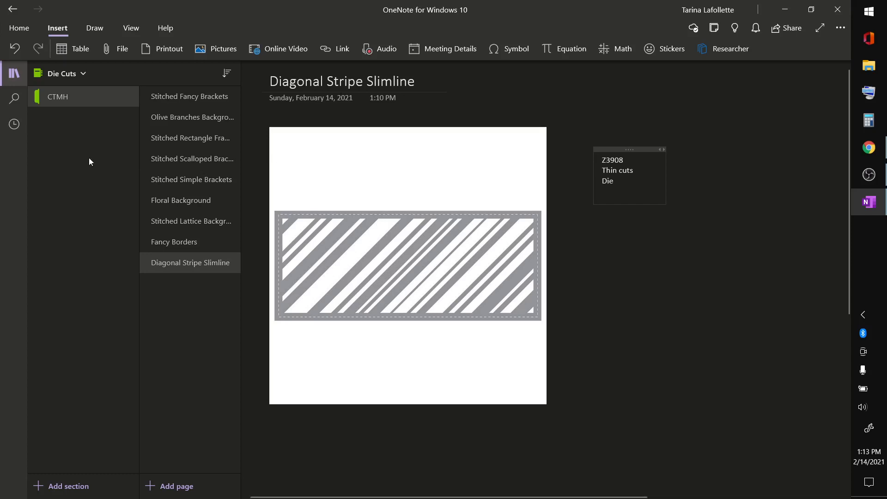
# Open the Stampsets notebook and go to its 2013 section
pyautogui.click(59, 70)
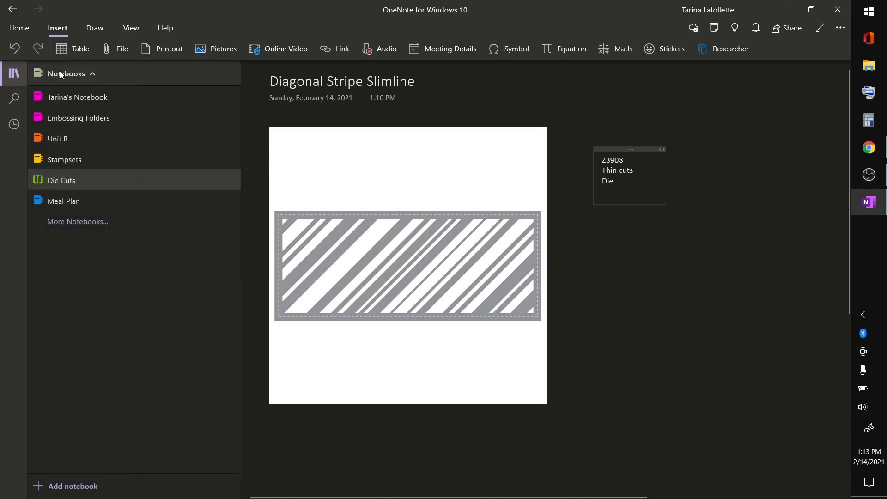
pyautogui.click(61, 159)
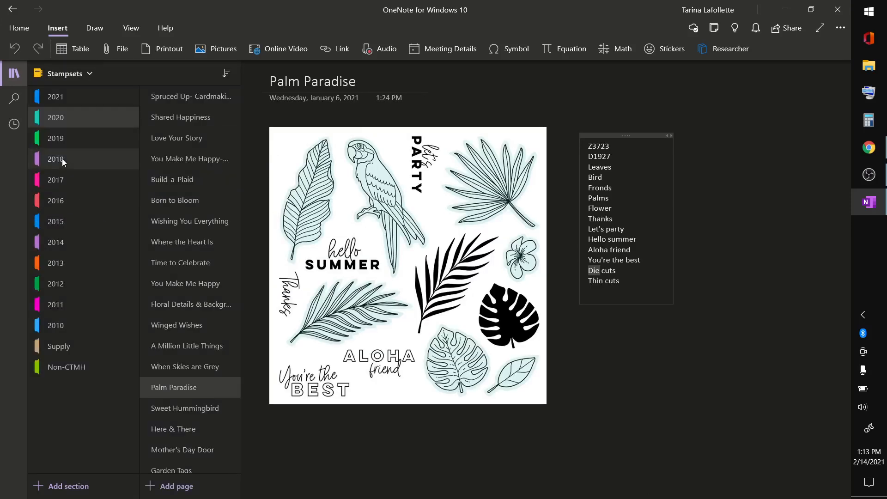
pyautogui.click(74, 73)
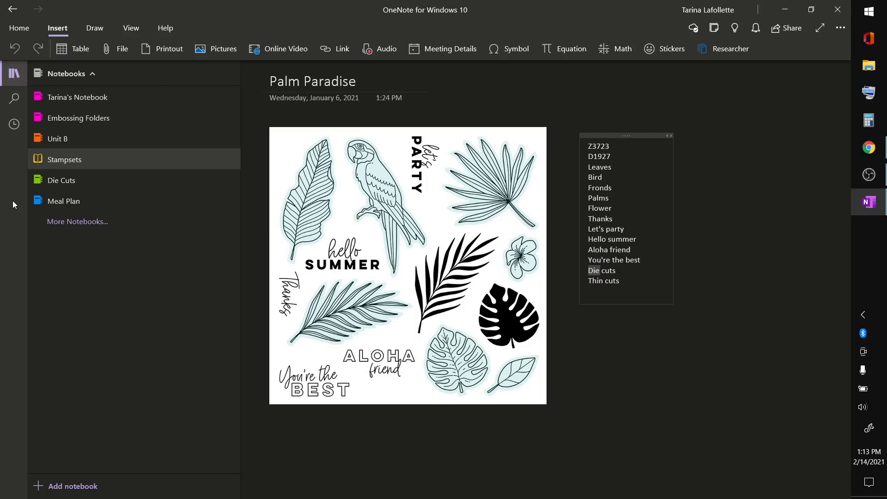
pyautogui.click(70, 160)
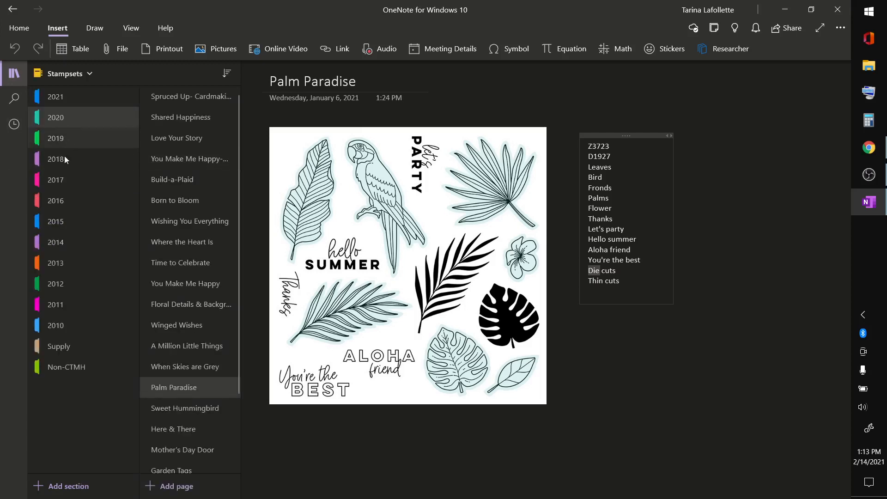
pyautogui.click(62, 209)
pyautogui.click(58, 263)
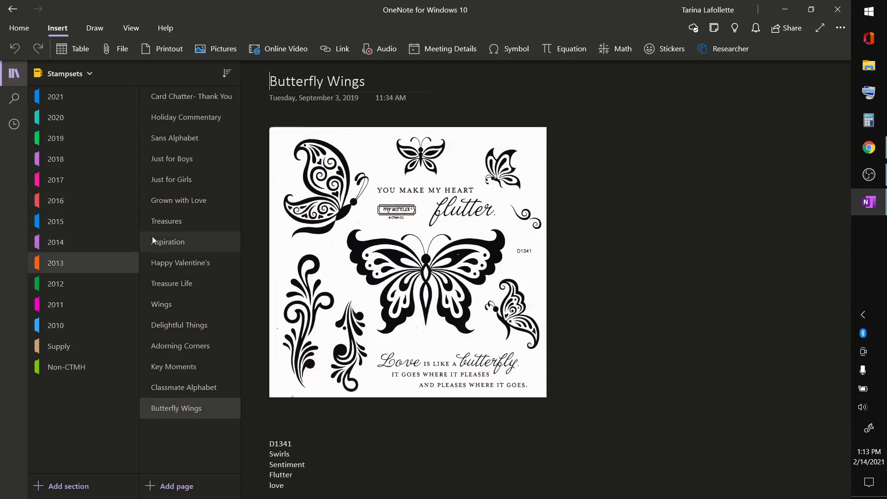
# Browse the 2013 stamp set pages, including Just for Boys, Grown with Love, Treasure Life and Delightful Things, and open the 2021 section
pyautogui.click(174, 244)
pyautogui.click(175, 158)
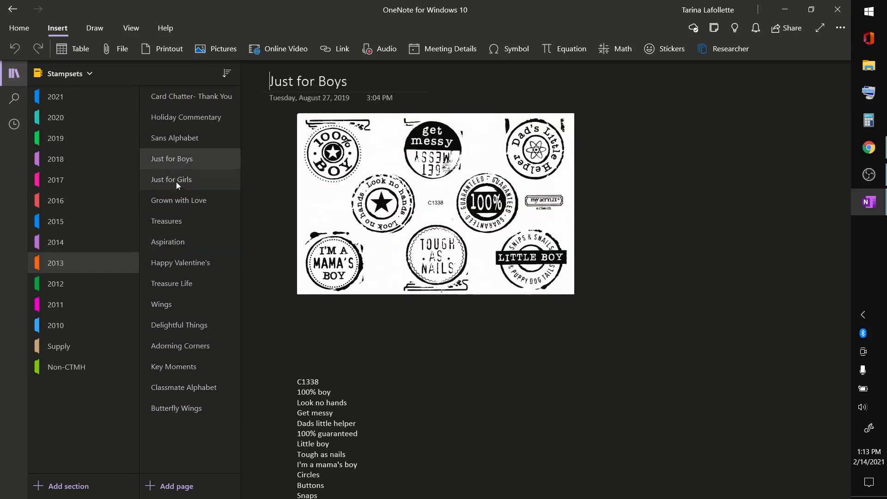
pyautogui.click(176, 185)
pyautogui.click(178, 204)
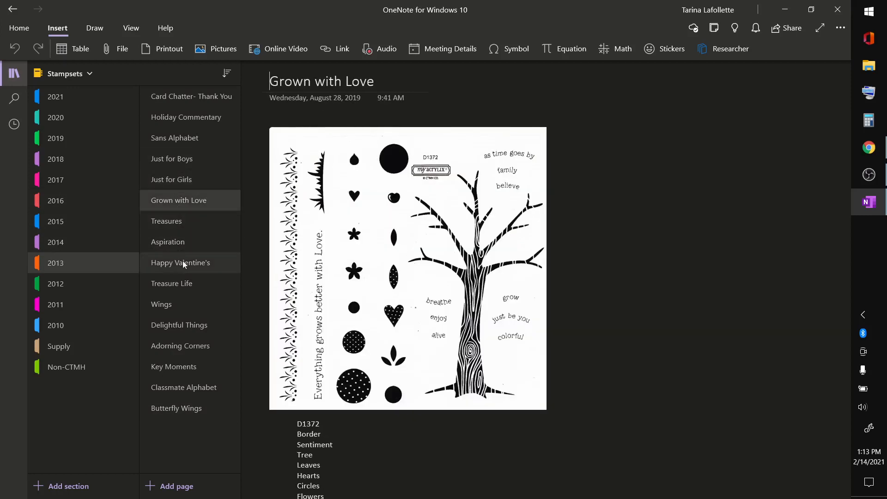
pyautogui.click(183, 278)
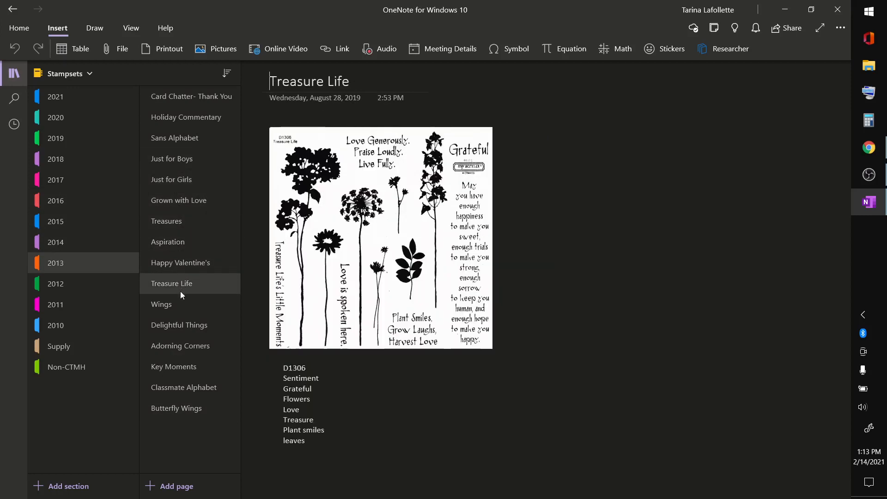
pyautogui.click(180, 327)
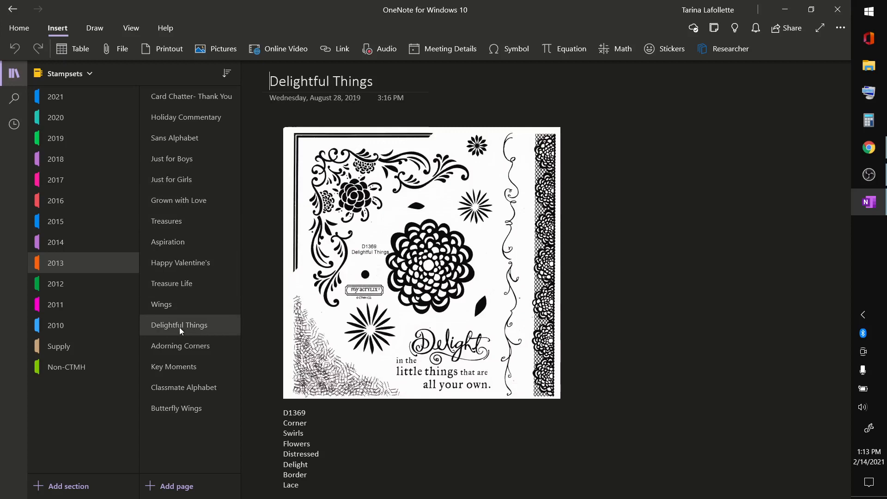
pyautogui.click(59, 101)
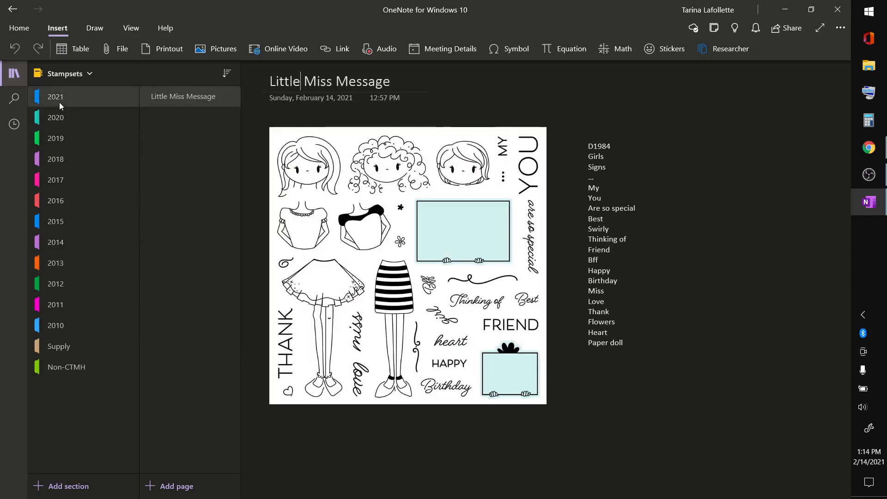